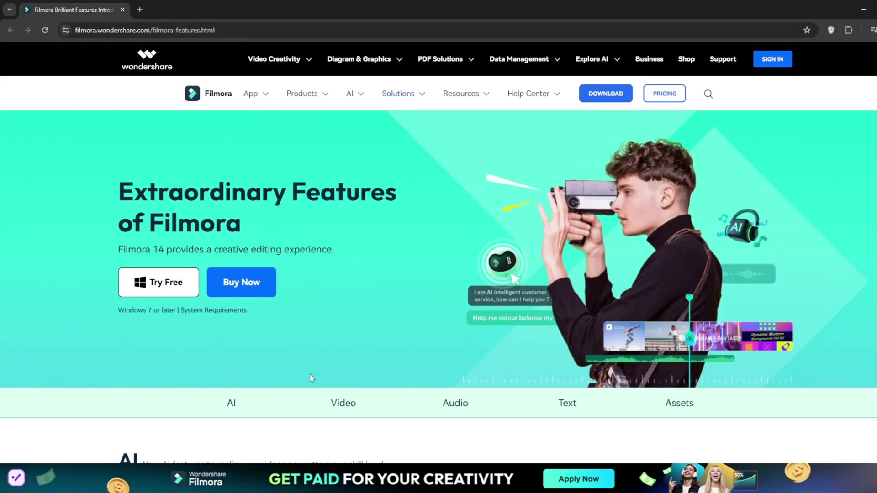
Step: Highlight the 'Extraordinary Features of Filmora' heading and scroll down to the first AI feature cards
left_click_drag(118, 183, 410, 215)
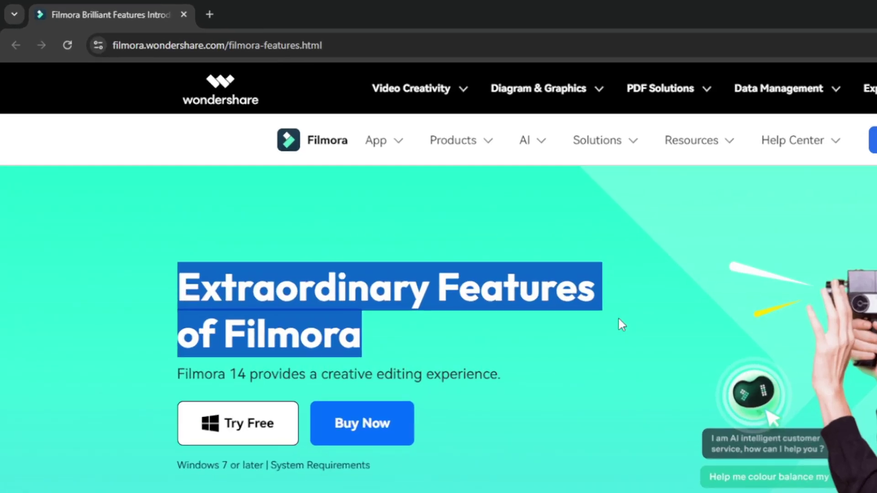
scroll(618, 319, "down", 2)
scroll(618, 319, "up", 2)
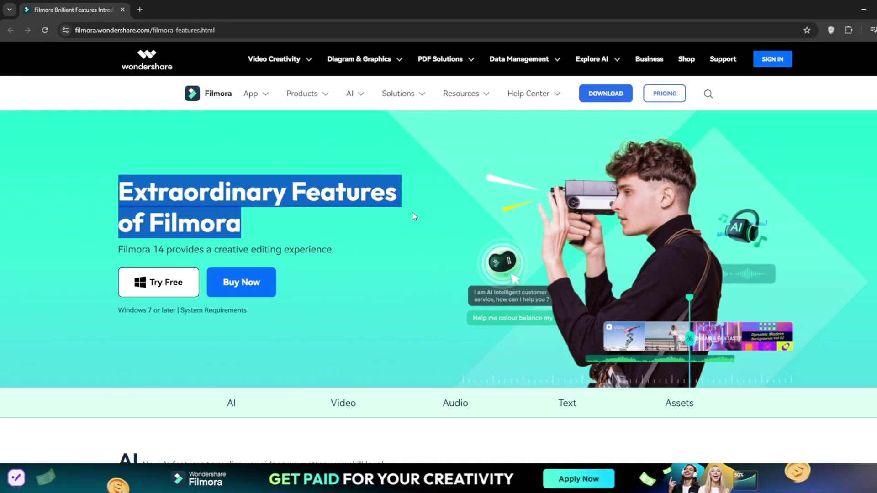
scroll(412, 213, "down", 4)
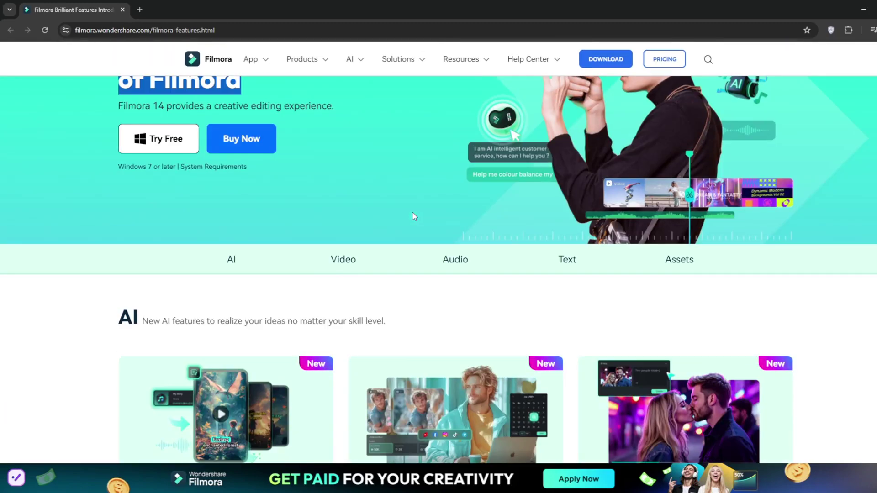
scroll(413, 212, "down", 3)
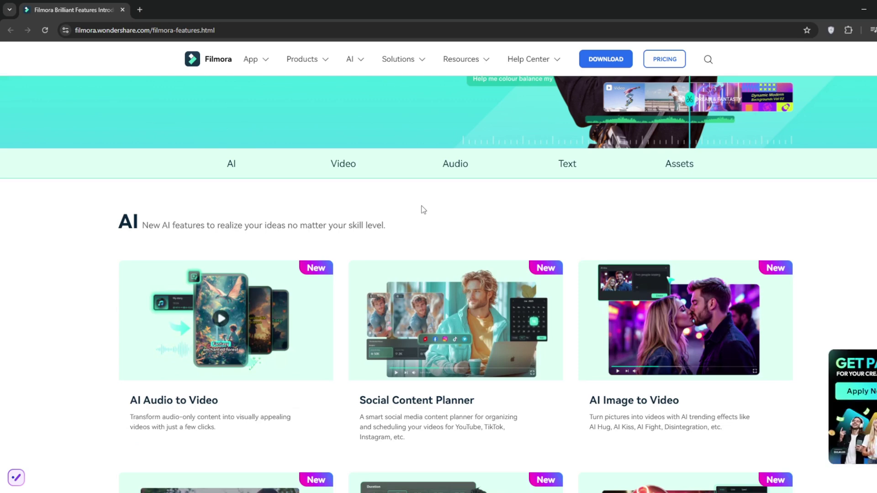
scroll(420, 207, "down", 1)
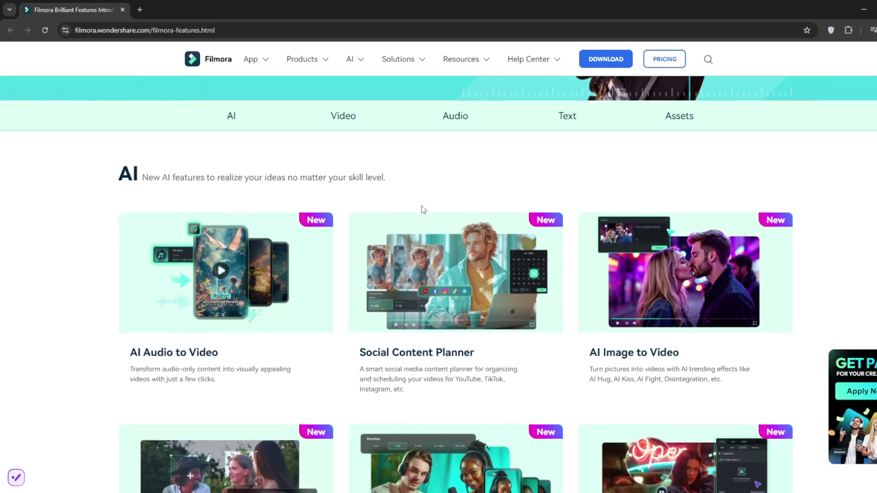
scroll(385, 182, "up", 3)
scroll(265, 228, "down", 1)
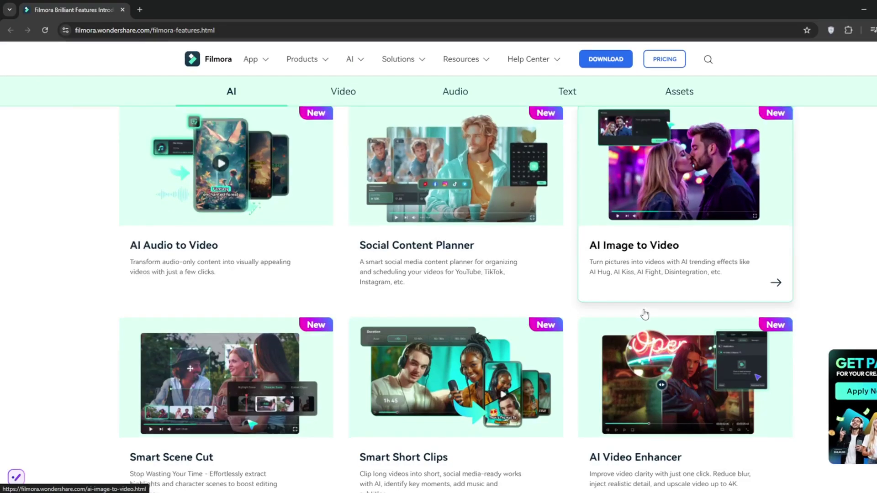
Step: Scroll through the AI feature cards down to AI Video Object Remover and AI Video Translation
scroll(530, 436, "down", 2)
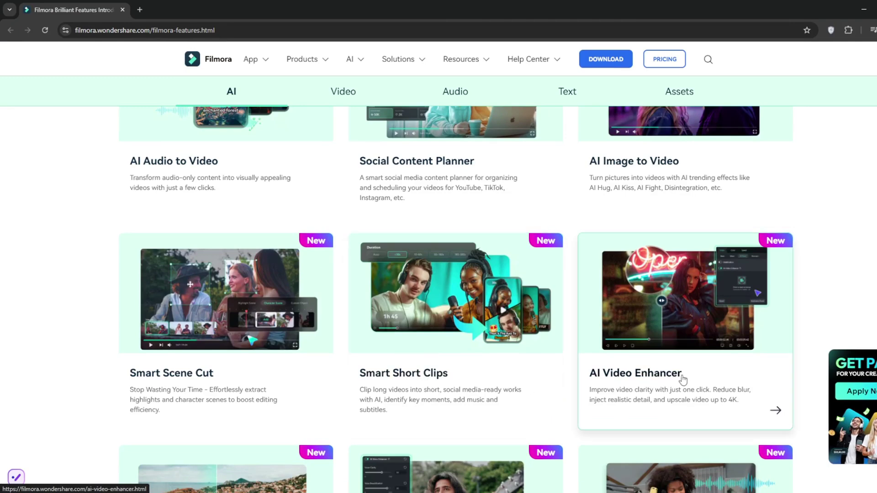
scroll(680, 382, "down", 4)
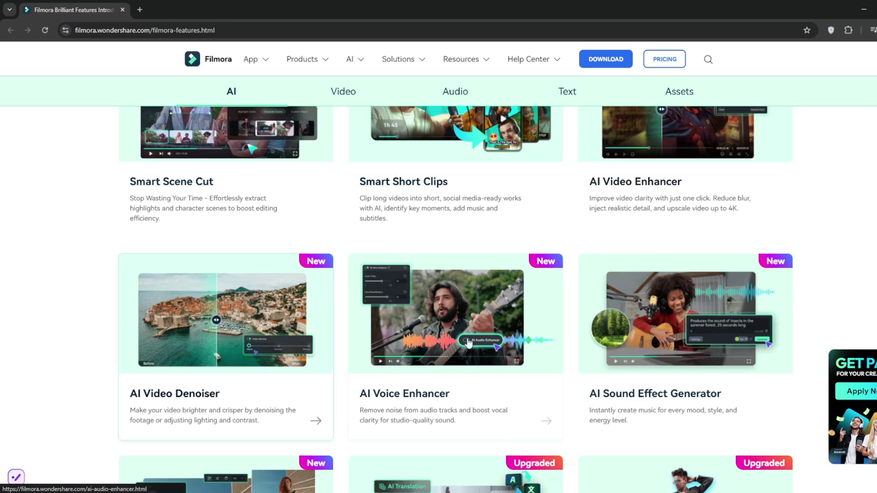
scroll(467, 351, "down", 1)
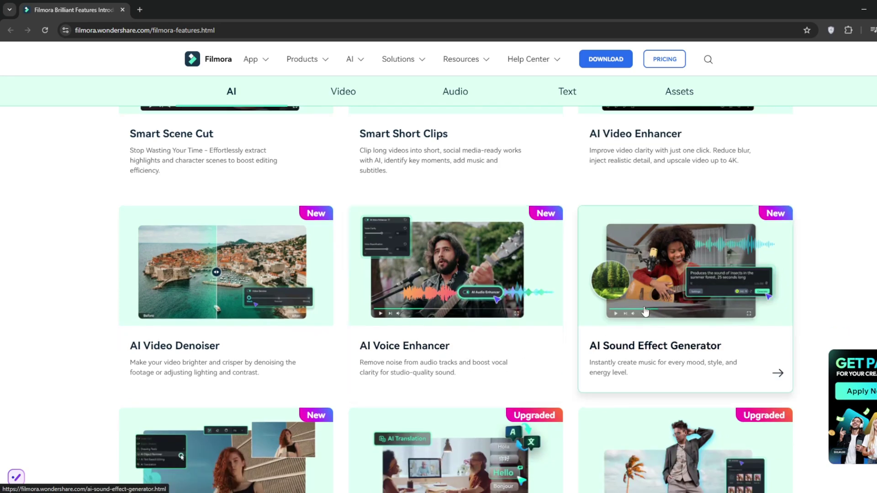
scroll(634, 279, "down", 2)
scroll(623, 235, "down", 2)
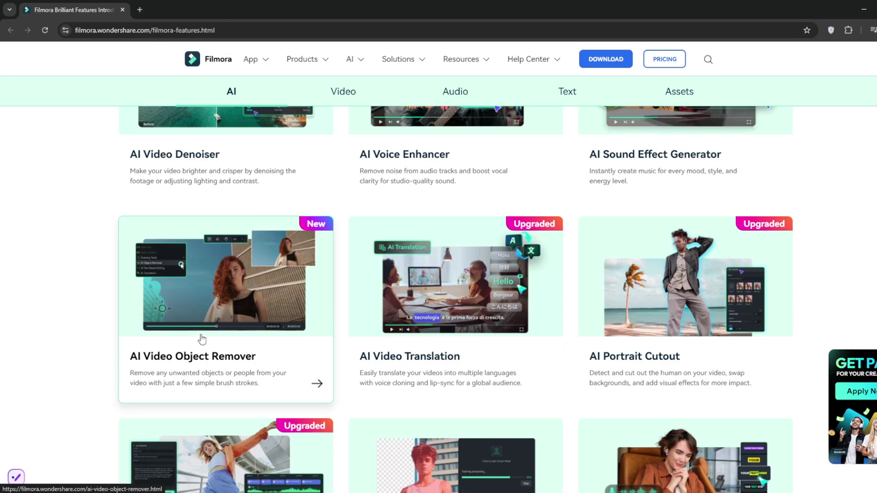
scroll(362, 313, "down", 6)
scroll(363, 314, "up", 14)
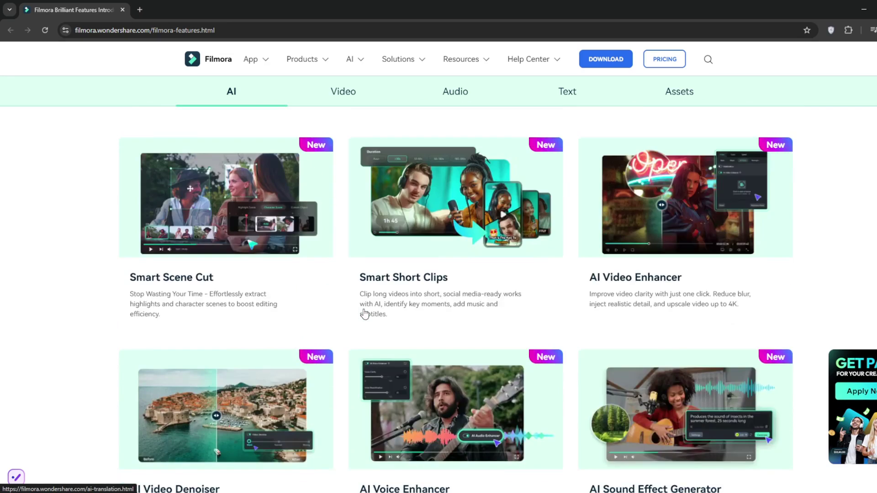
scroll(364, 313, "down", 11)
scroll(364, 313, "up", 3)
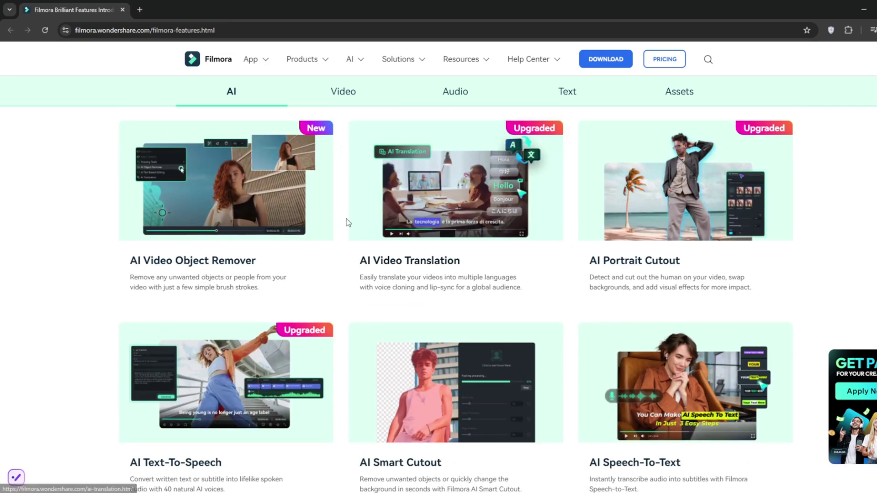
Step: Jump through the Video, Audio, Text and Assets feature sections from the tab bar, ending on Audio
left_click(340, 90)
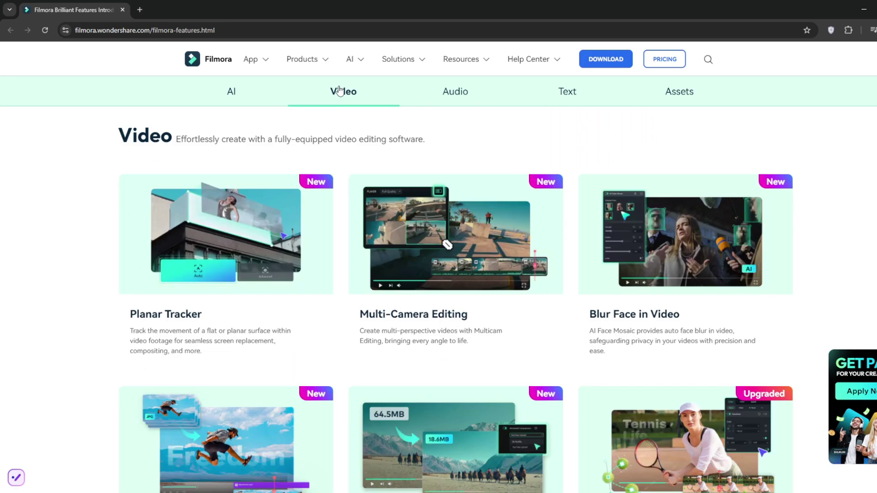
scroll(767, 292, "down", 15)
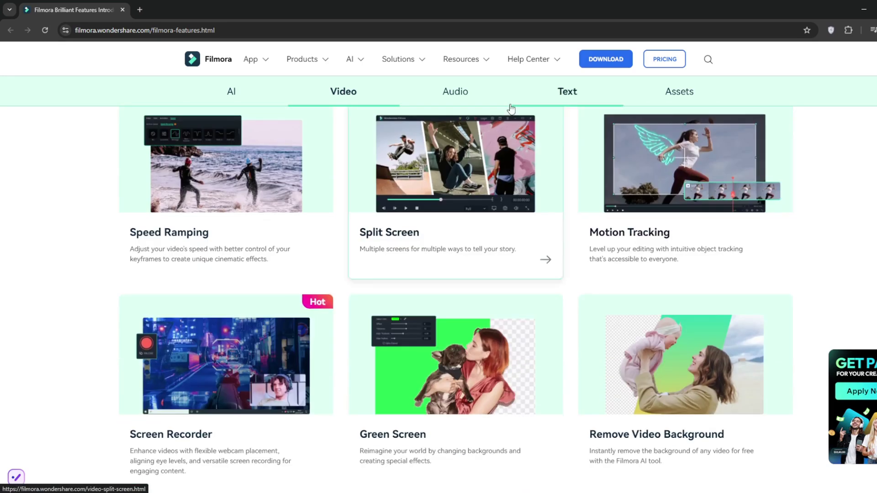
left_click(509, 96)
left_click(565, 95)
left_click(674, 92)
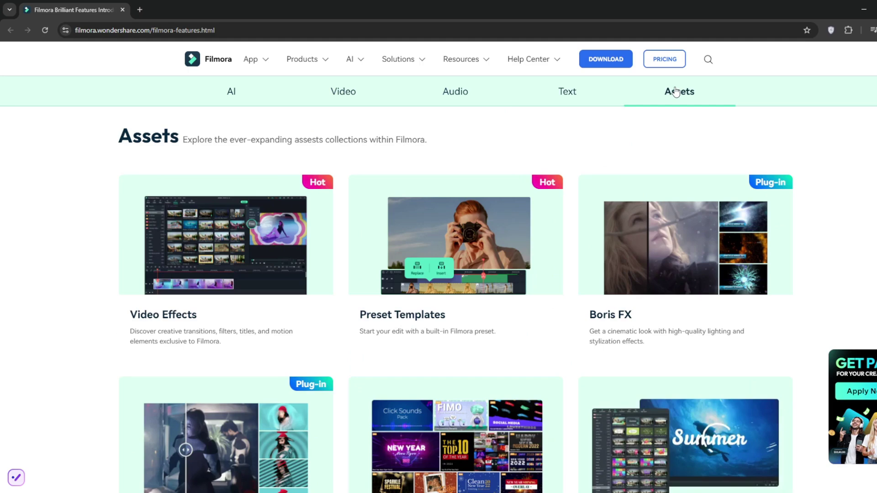
left_click(442, 96)
Step: Scroll through the Audio features, then back up to the 'Extraordinary Features of Filmora' banner
scroll(547, 237, "down", 8)
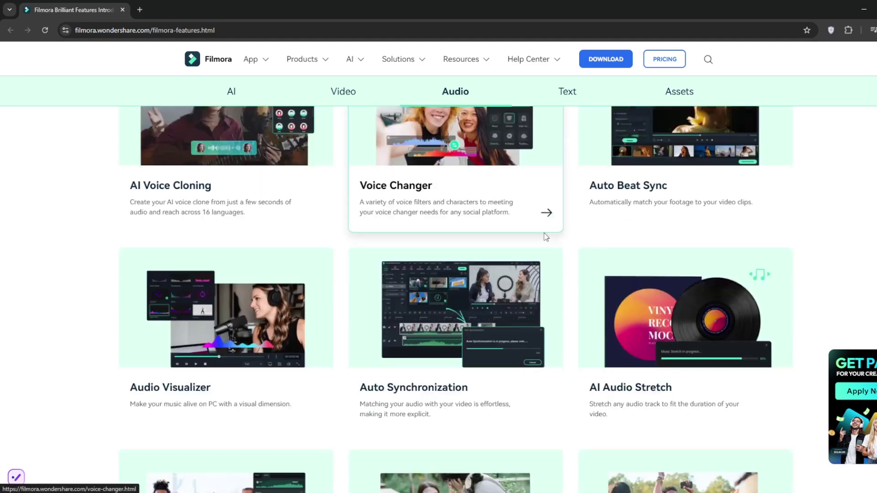
scroll(547, 237, "down", 11)
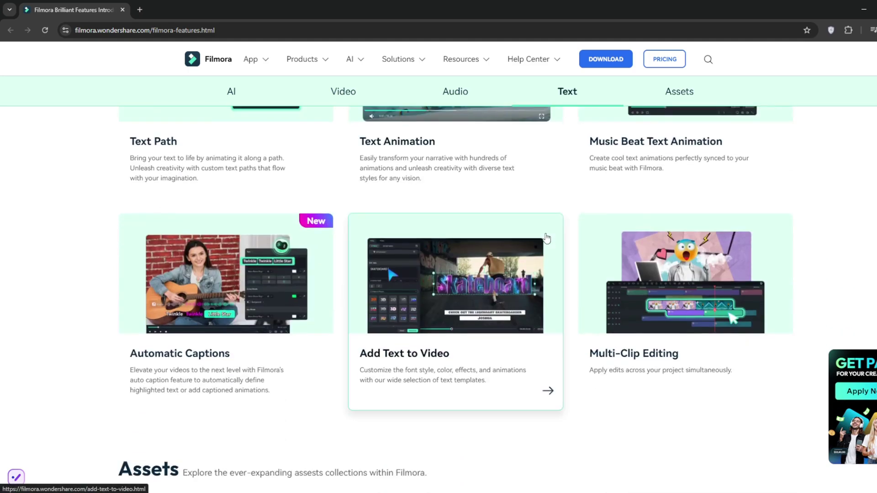
scroll(546, 238, "up", 3)
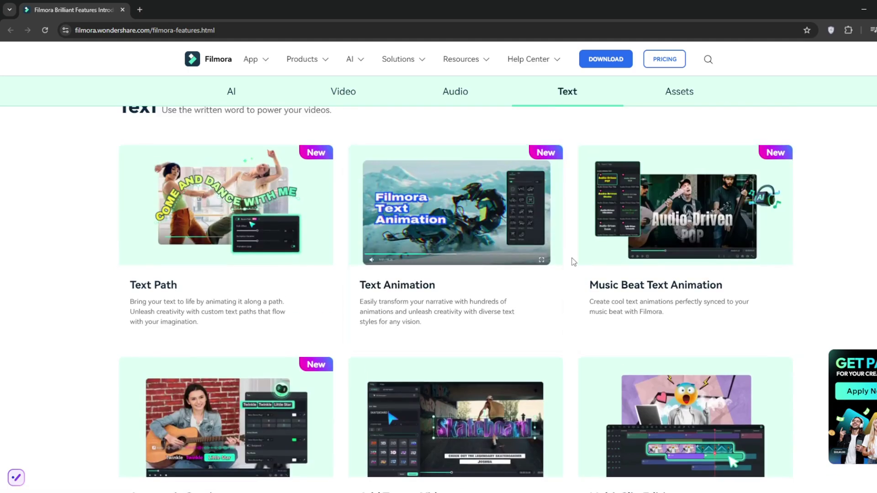
scroll(573, 265, "down", 3)
scroll(573, 267, "down", 6)
scroll(572, 263, "up", 14)
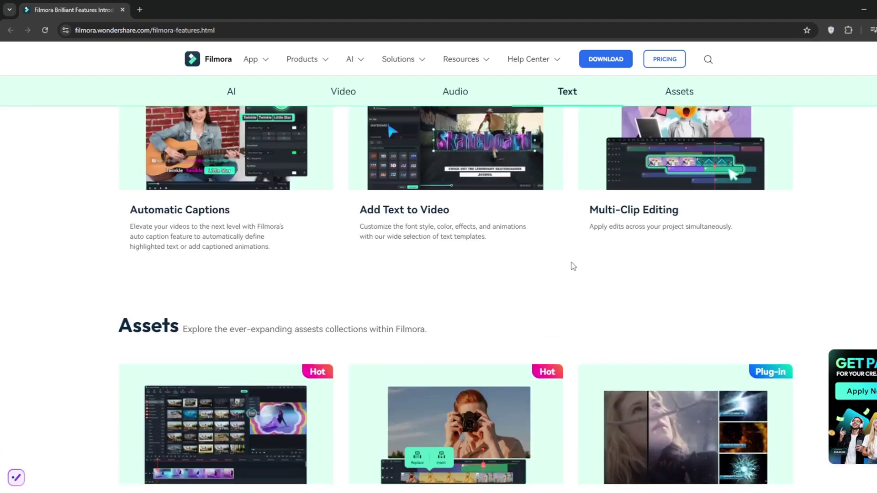
scroll(575, 269, "up", 15)
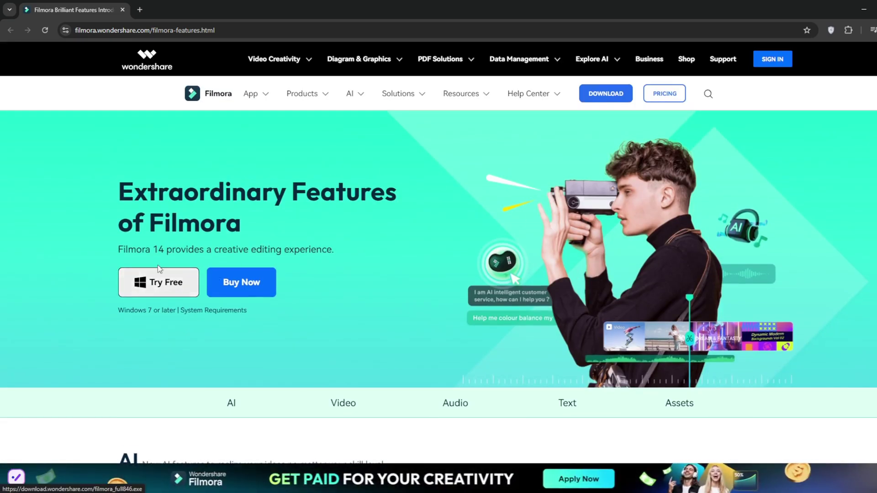
Step: Download the free Filmora trial installer with Try Free
left_click(161, 278)
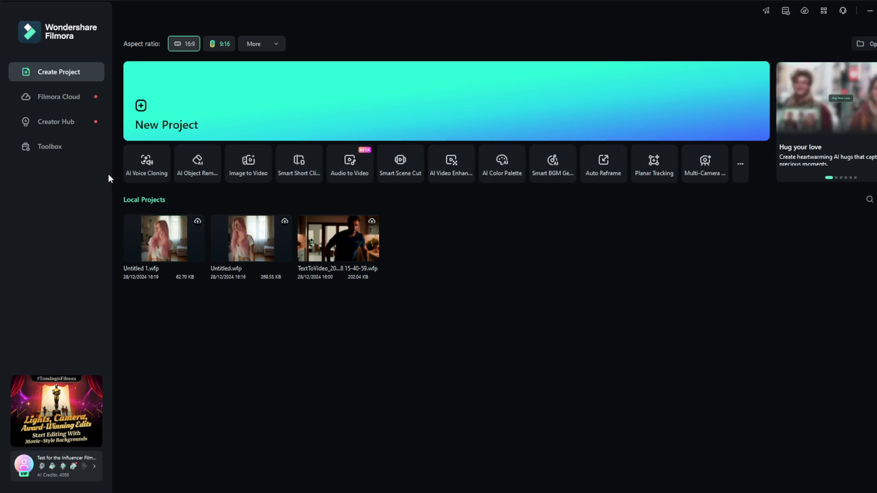
Step: Open the Toolbox and scroll its tool grid to the AI Image card
left_click(46, 147)
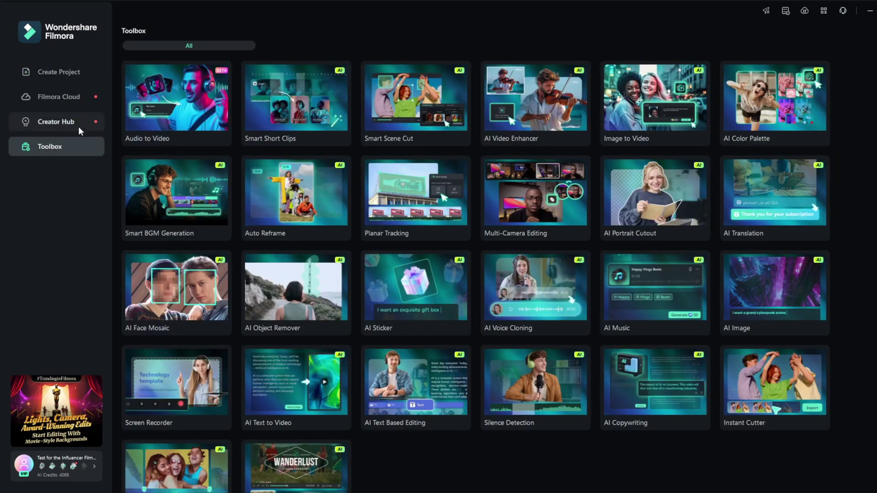
scroll(386, 175, "down", 1)
scroll(386, 175, "up", 1)
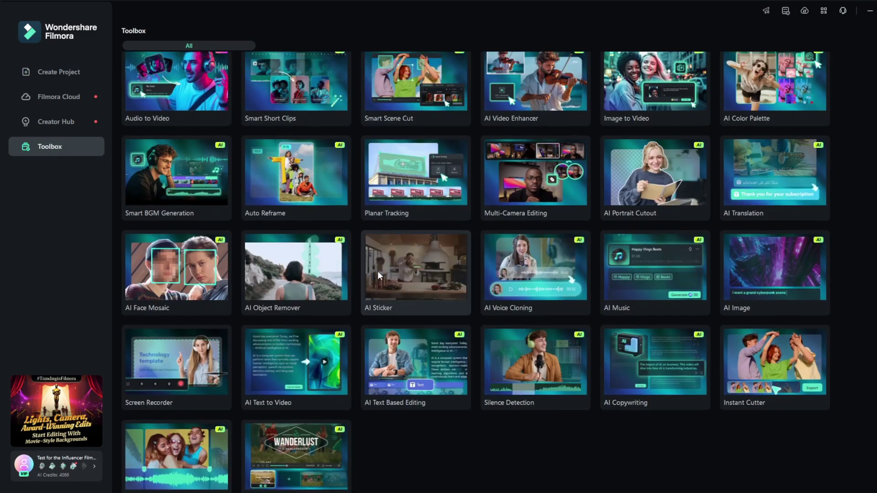
scroll(370, 197, "up", 1)
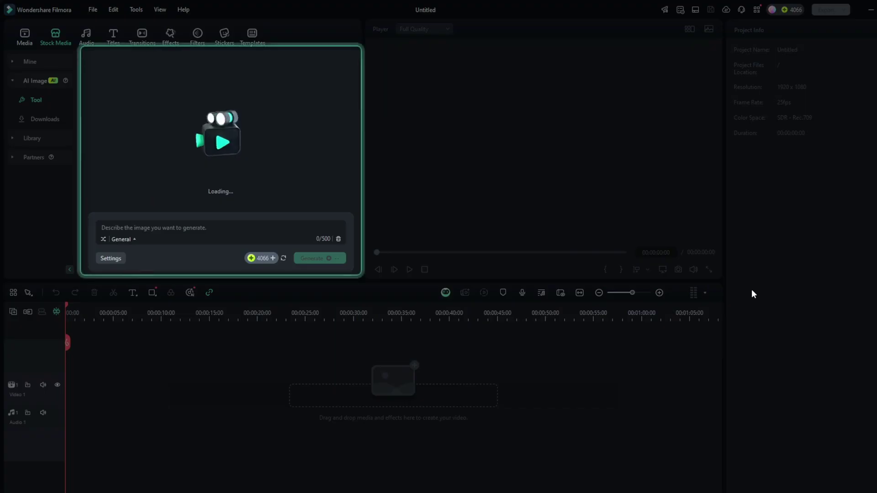
Step: Generate images from the prompt 'A woman with pink hair, sitting on her couch'
left_click(150, 232)
type("A woman with pink hair,")
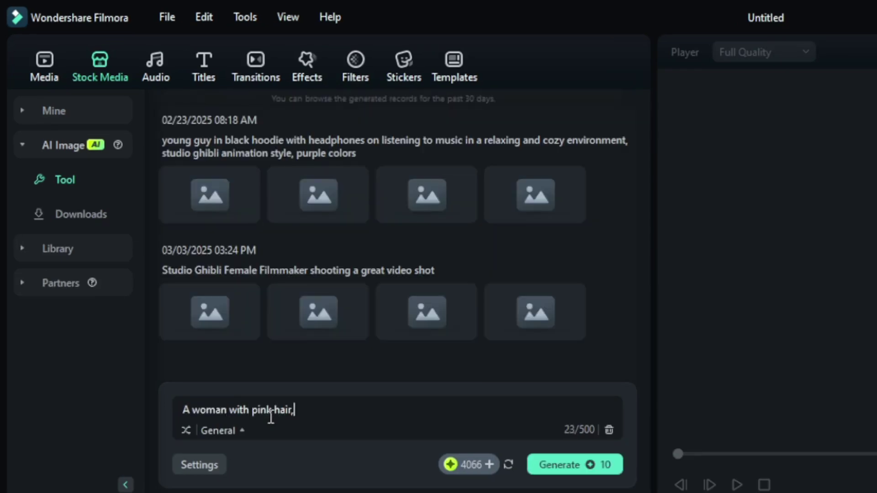
type(" sitting in her")
key("BackSpace")
key("BackSpace")
key("BackSpace")
key("BackSpace")
key("BackSpace")
key("BackSpace")
type("on her co")
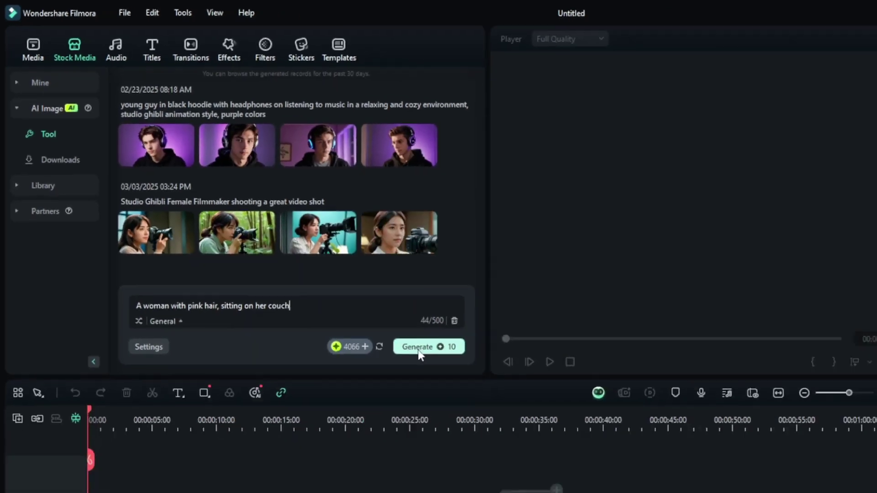
left_click(560, 464)
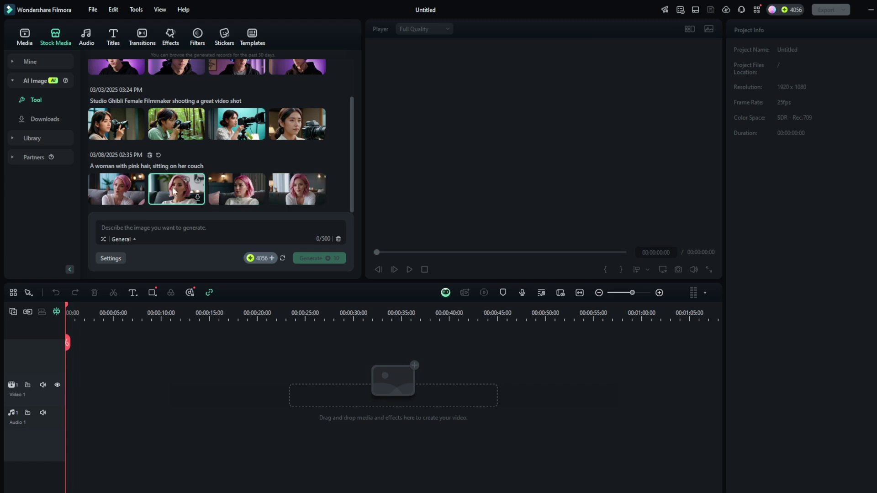
Step: Preview the first, second and third pink-hair couch images in the Player
scroll(114, 215, "up", 1)
left_click(137, 229)
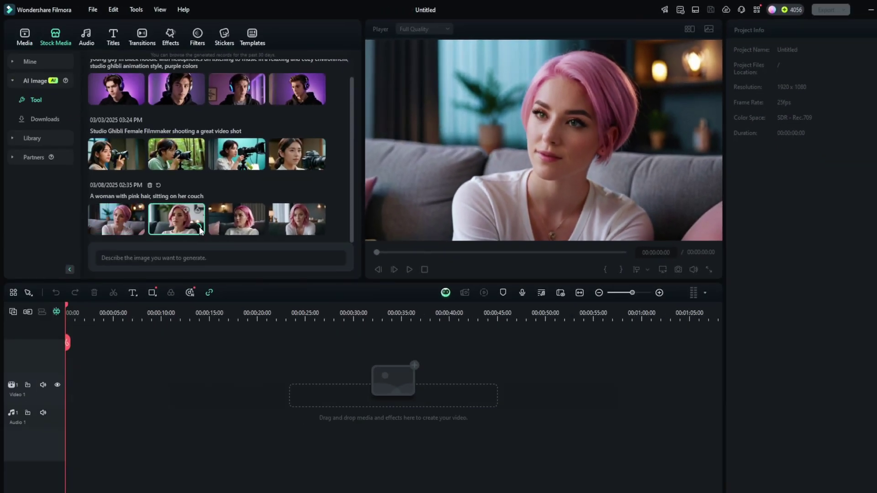
left_click(199, 229)
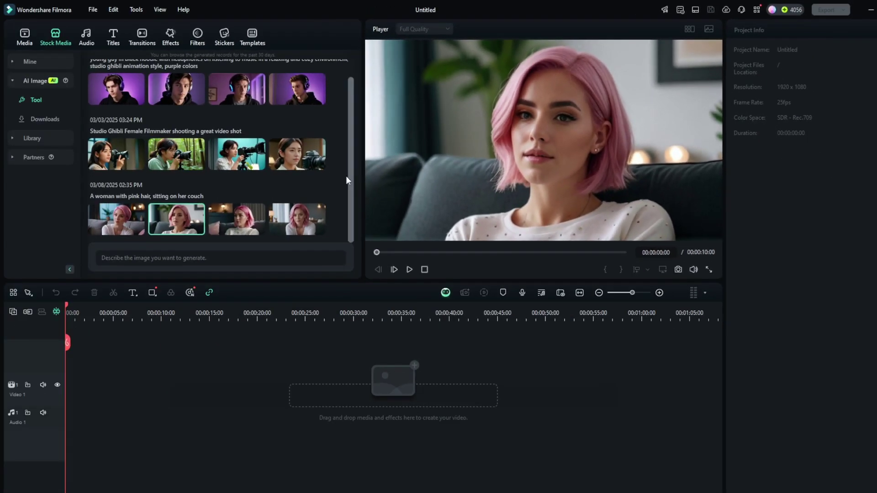
left_click(236, 219)
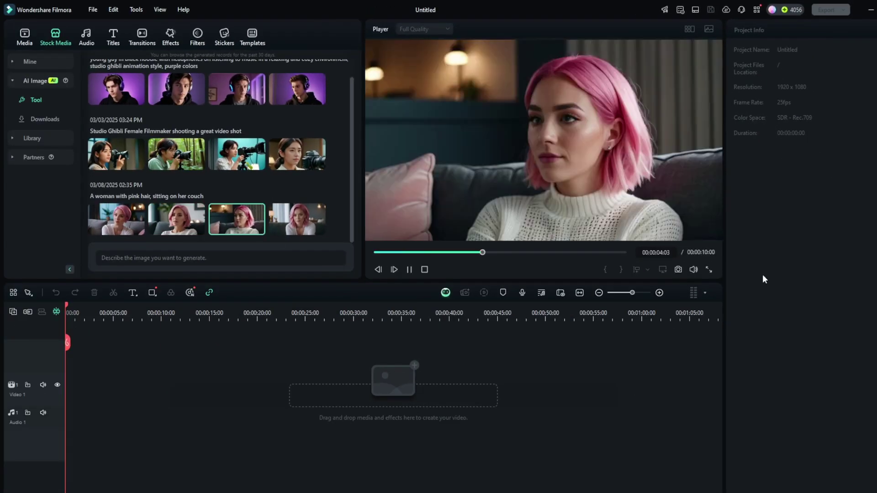
left_click(211, 259)
Step: Generate ACG-style 9:16 images from the prompt '2d anime boy standing on a rock'
type("2d ani")
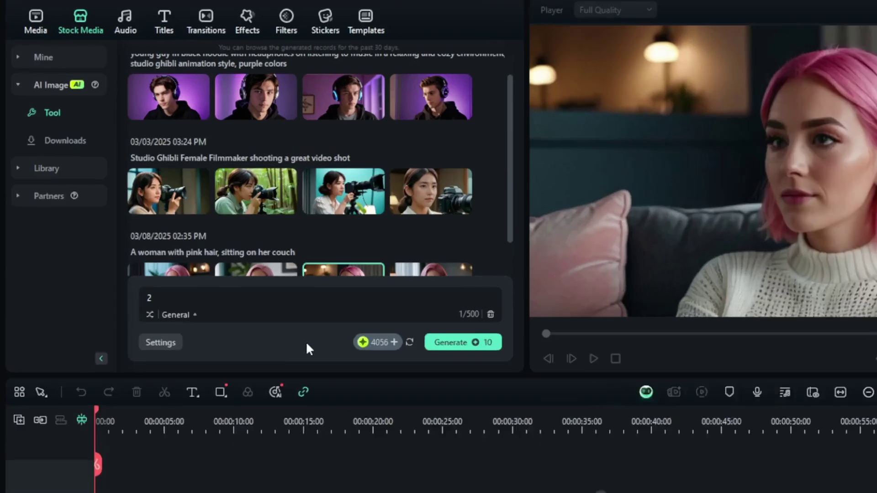
type("me boy standing on a ")
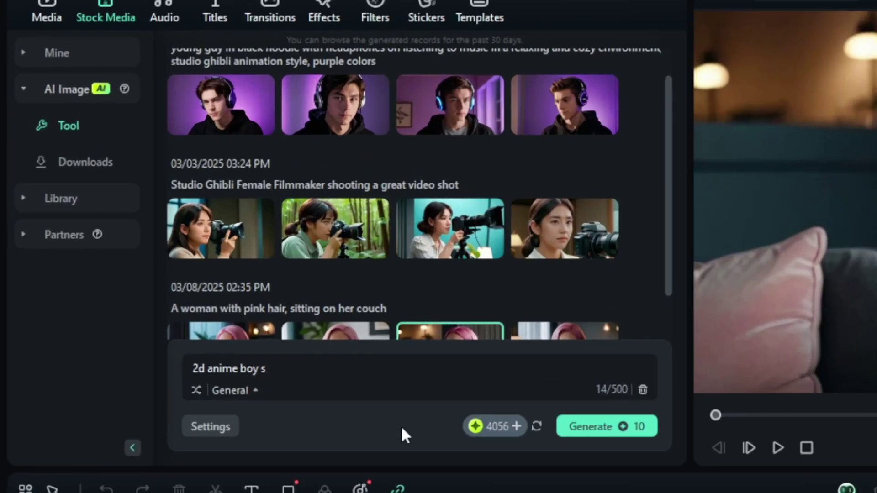
type("rock")
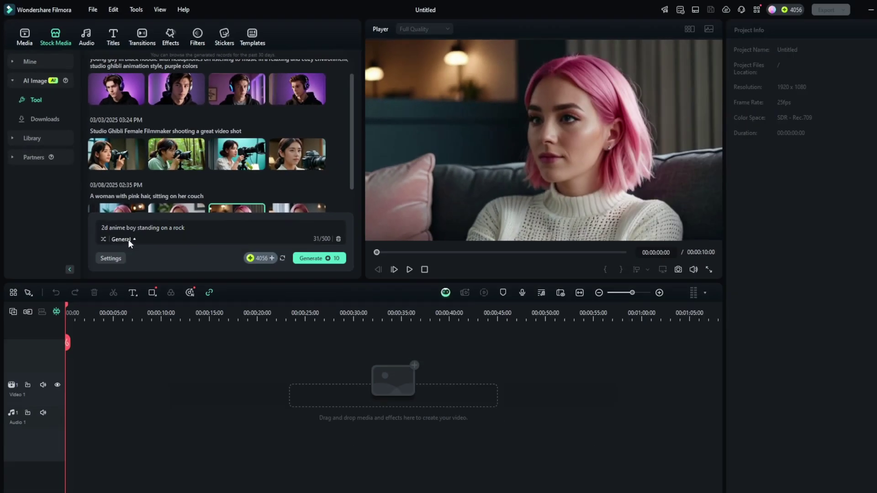
left_click(230, 390)
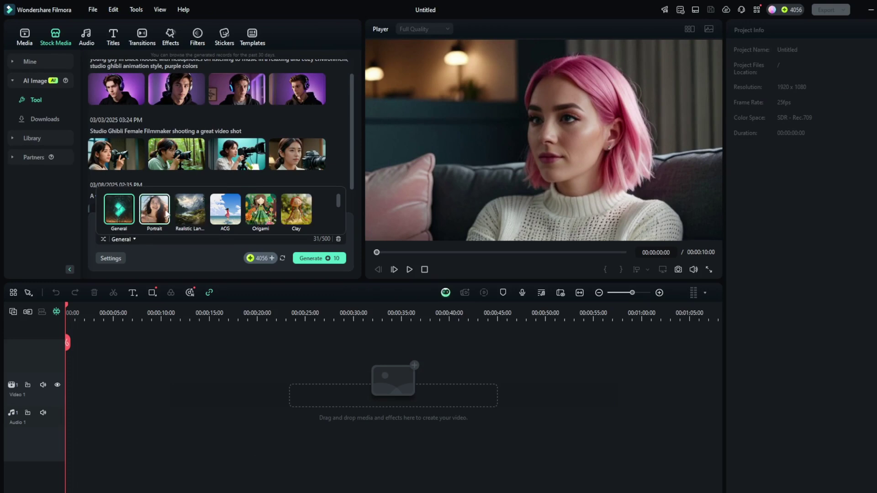
left_click(232, 217)
left_click(182, 265)
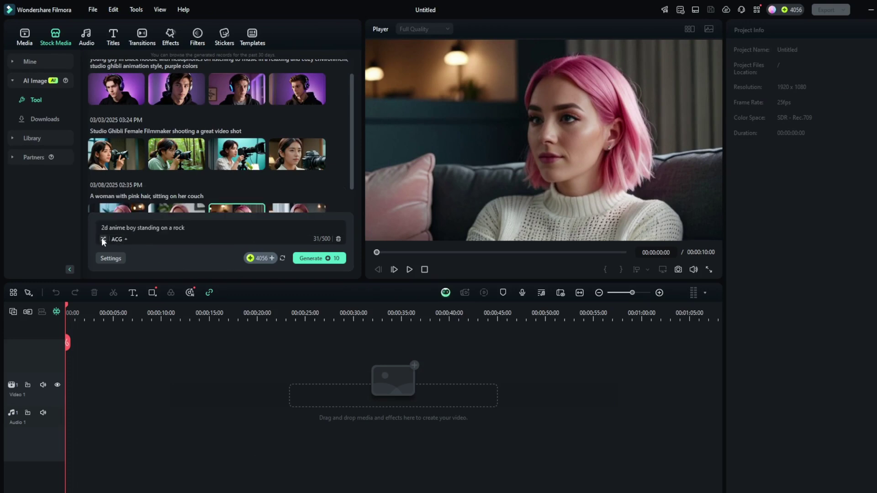
left_click(111, 259)
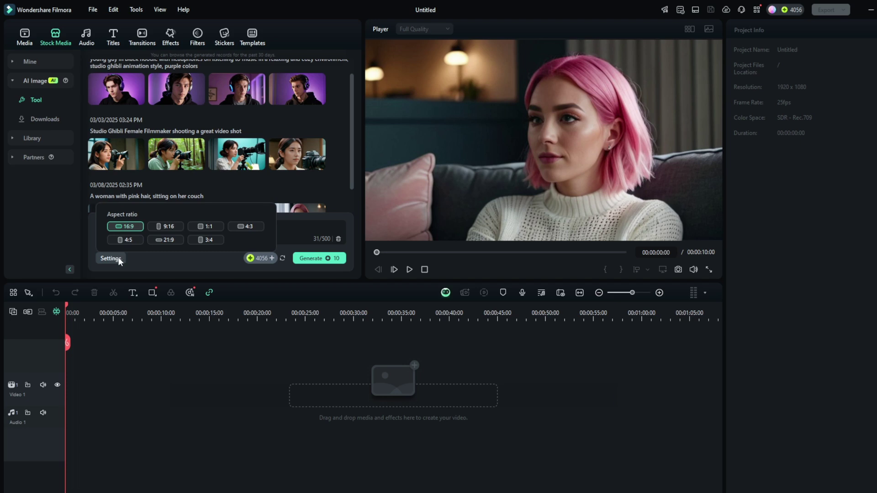
left_click(163, 226)
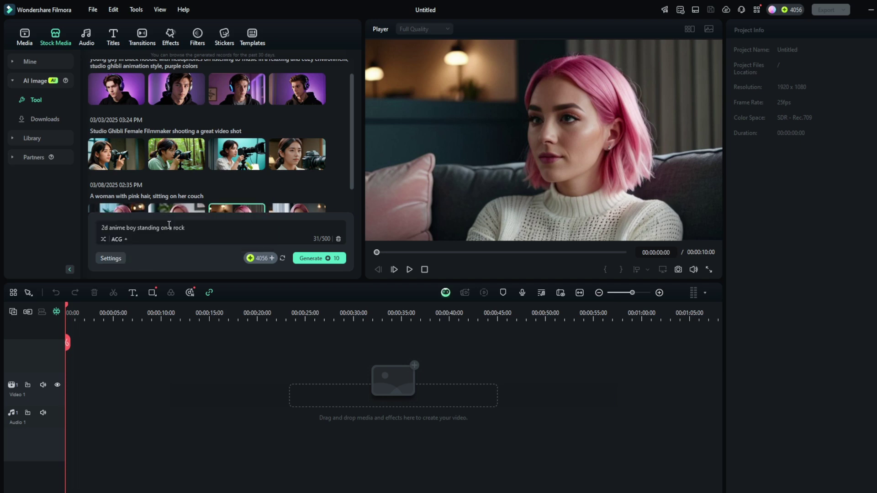
left_click(308, 258)
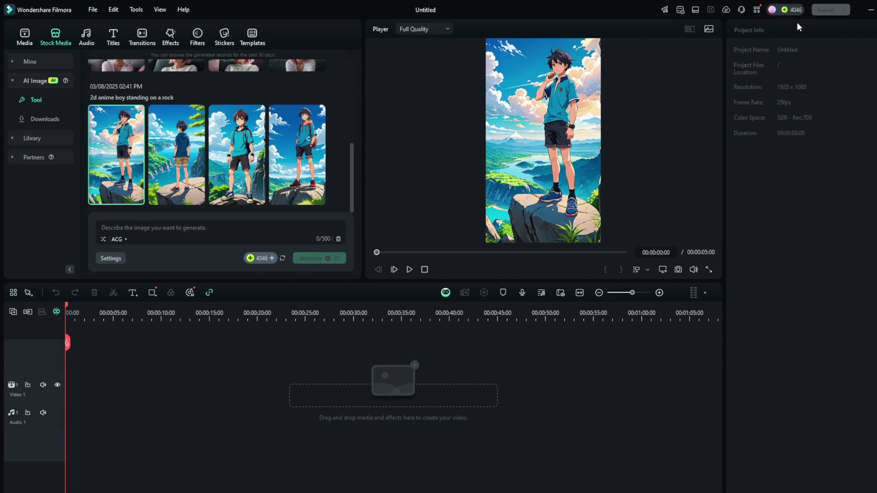
Step: View the anime-boy images full screen in the Player, including the third and fourth
left_click(708, 271)
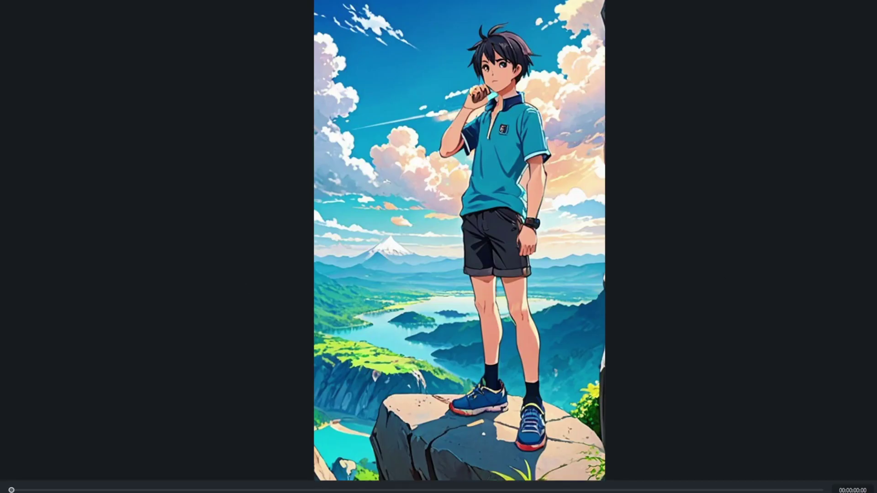
key("Escape")
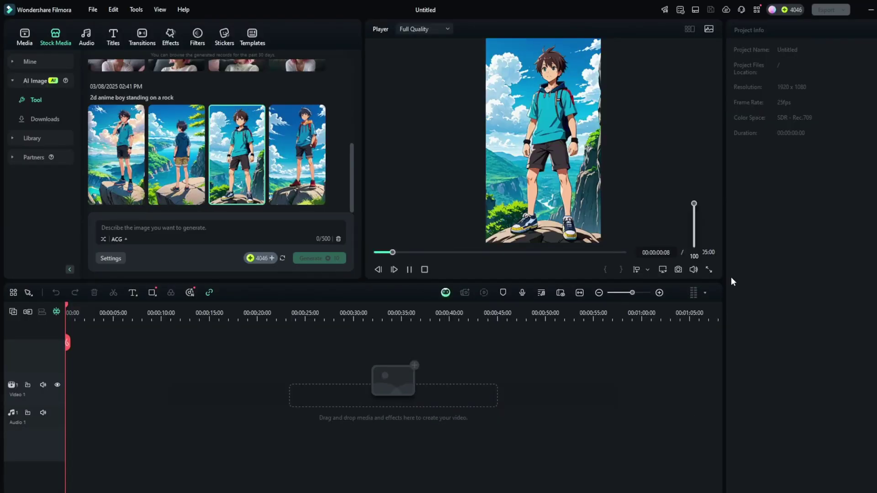
left_click(708, 270)
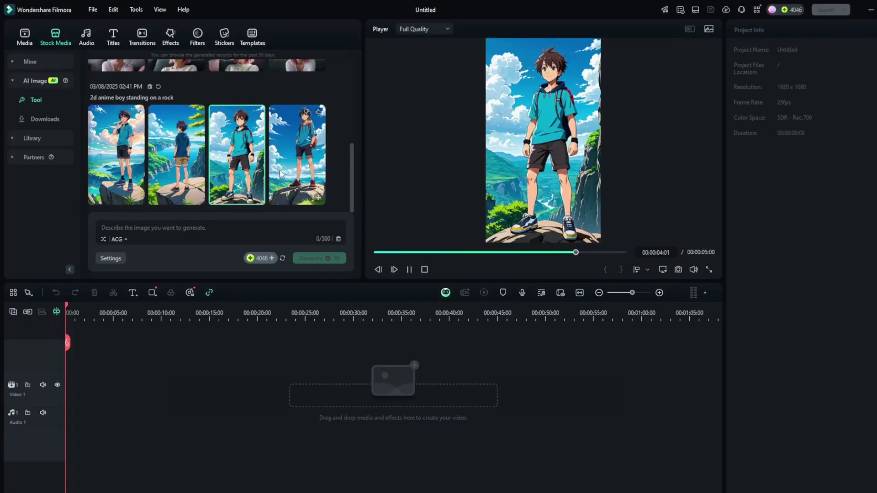
left_click(281, 174)
left_click(708, 270)
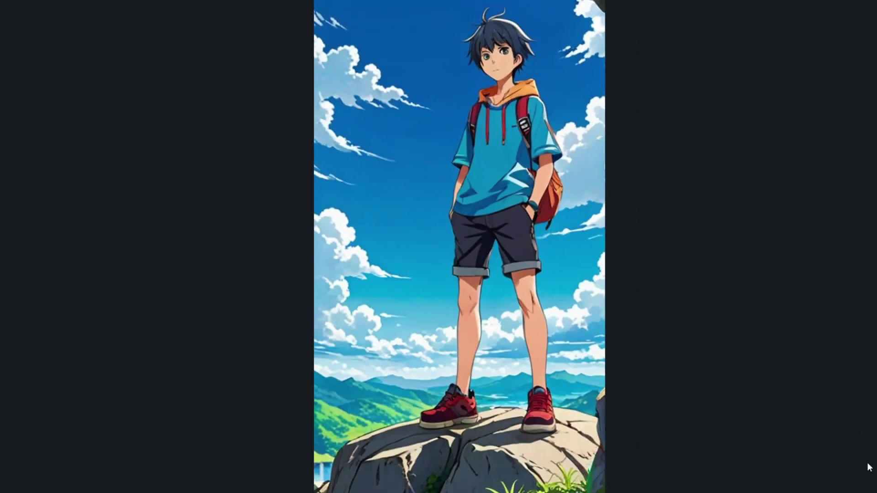
key("Escape")
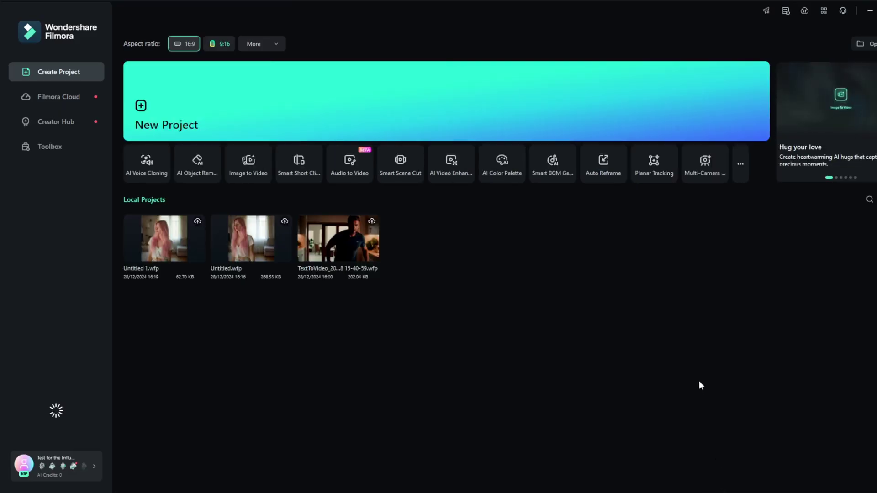
Step: Open AI Text to Video from the AI tools and choose Generated by AI
left_click(42, 144)
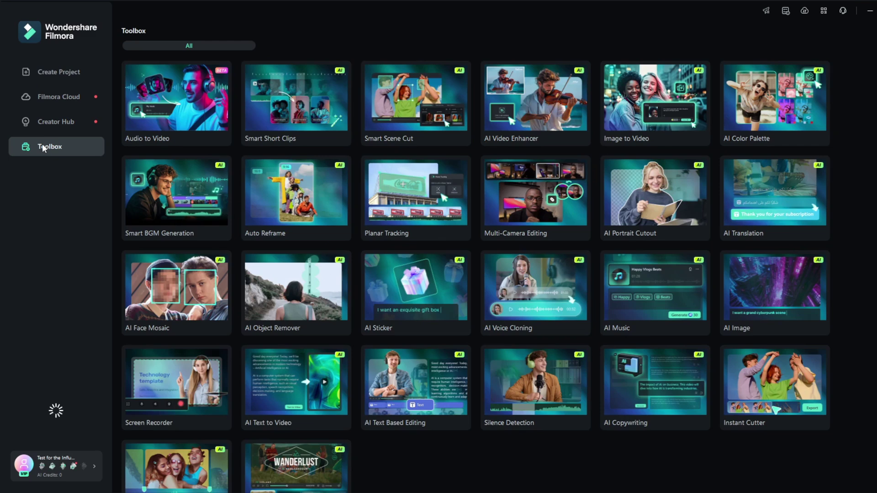
left_click(269, 382)
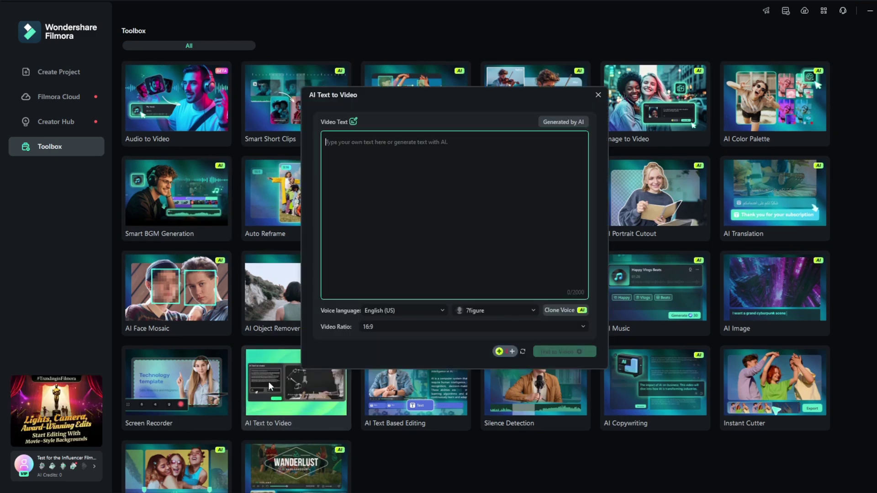
left_click(548, 122)
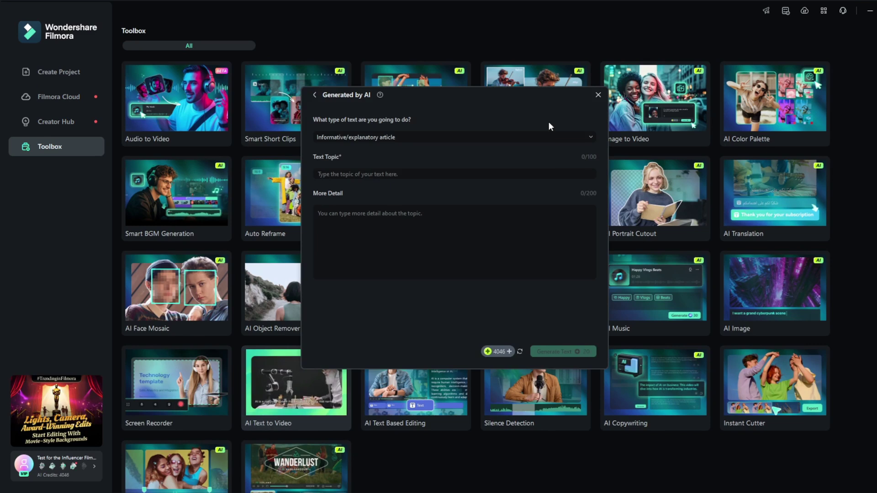
Step: Enter topic 'A man in the garden' with detail about a seed his children destroyed
left_click(364, 174)
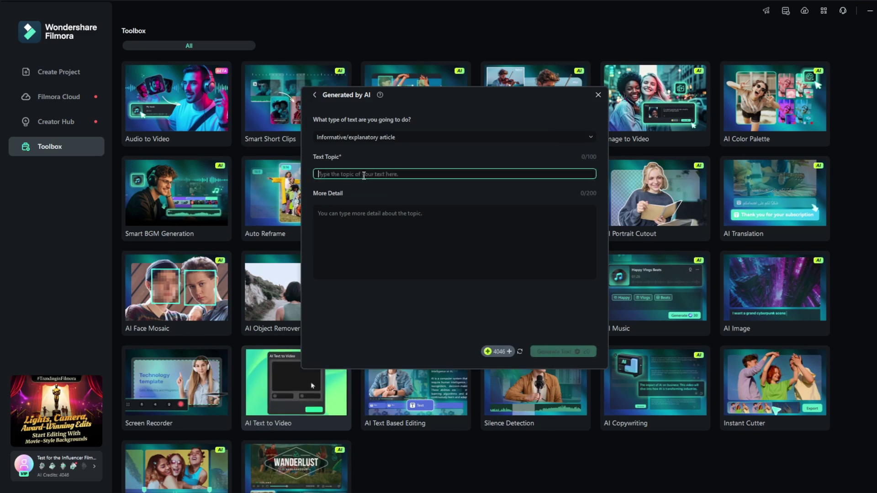
type("A man in the garden")
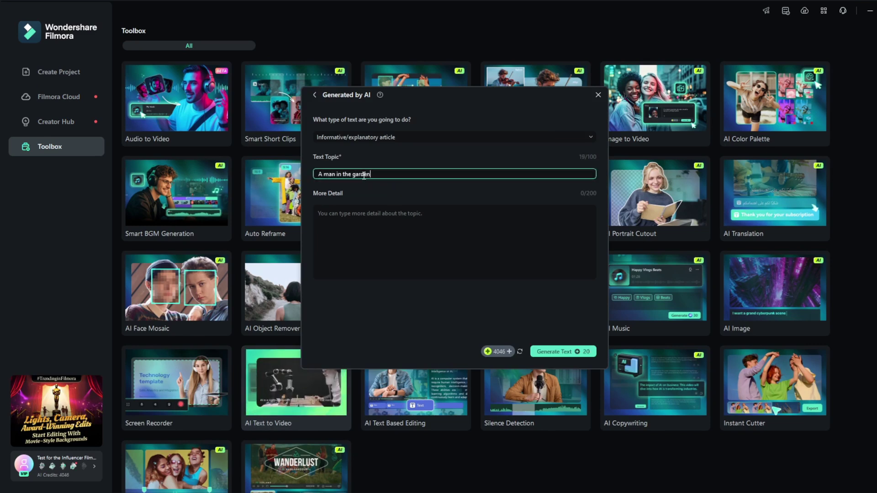
left_click(370, 220)
type("A man planting a seed that refused to grow, his chi")
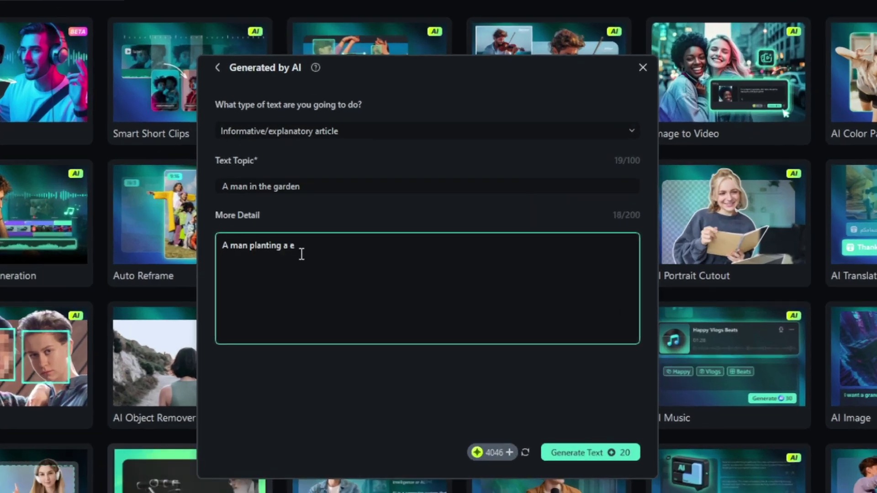
type("ldren destroyed it, and yet he still kept on planting the seed, until it gr")
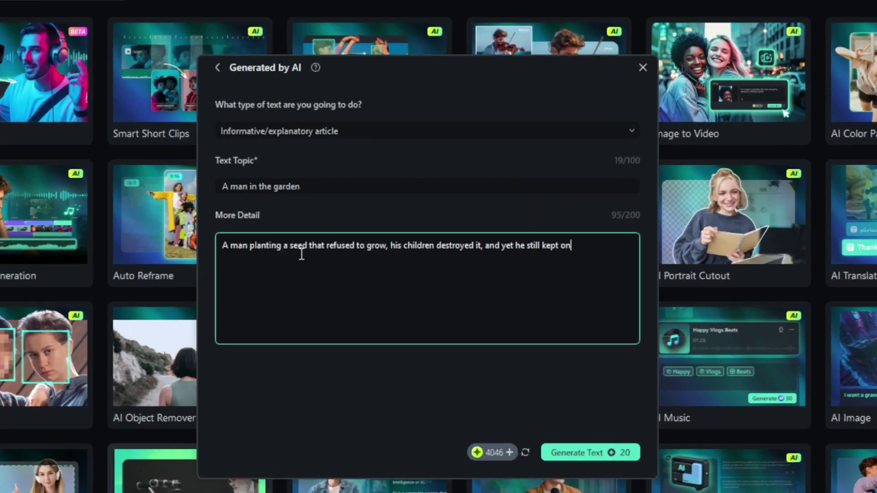
Step: Generate the story text and turn it into a 16:9 video narrated by Christopher in English (US)
type("uits")
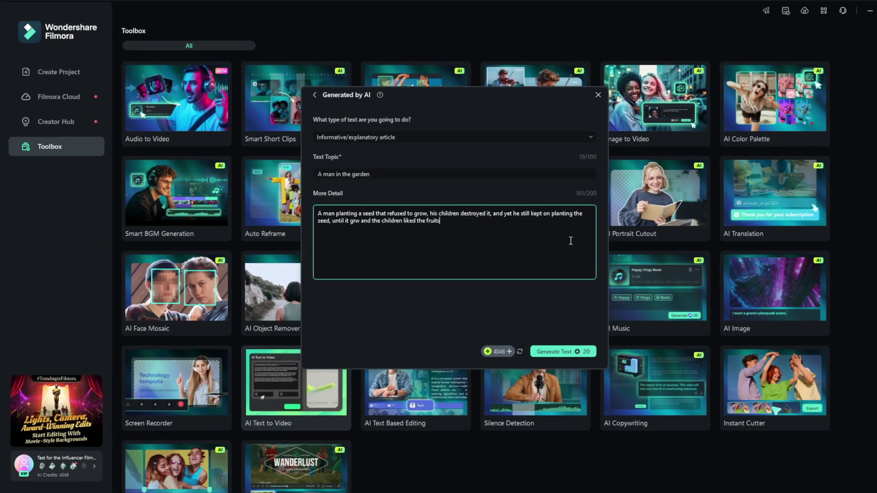
left_click(576, 400)
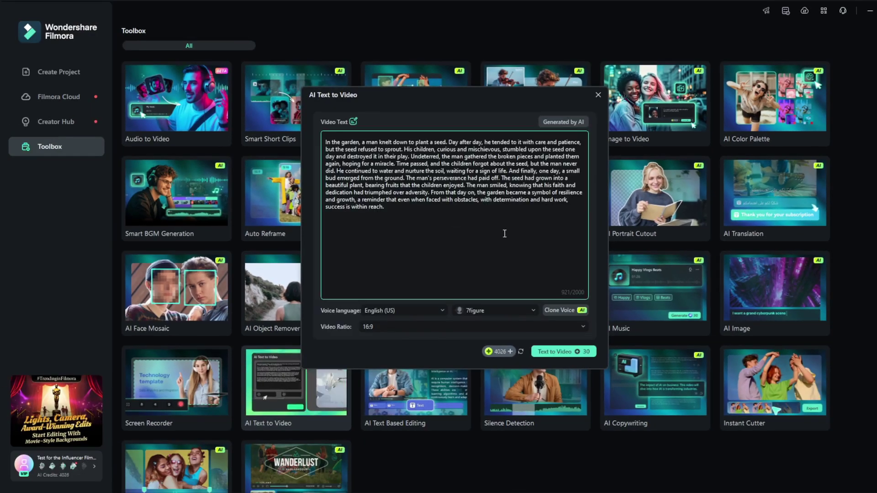
left_click(436, 312)
left_click(437, 312)
left_click(492, 310)
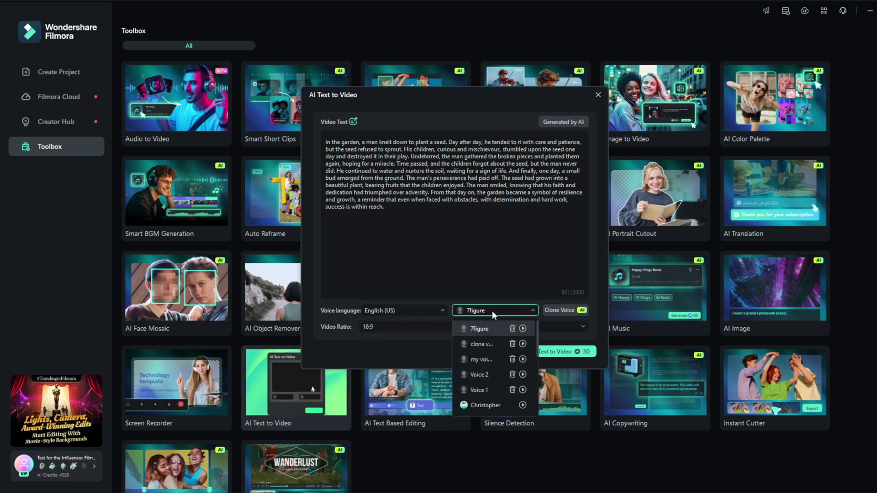
left_click(483, 405)
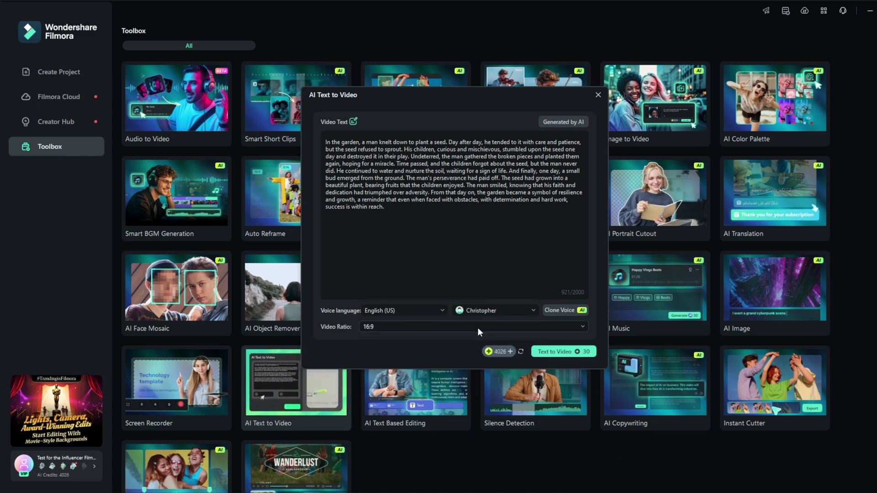
left_click(477, 327)
left_click(374, 345)
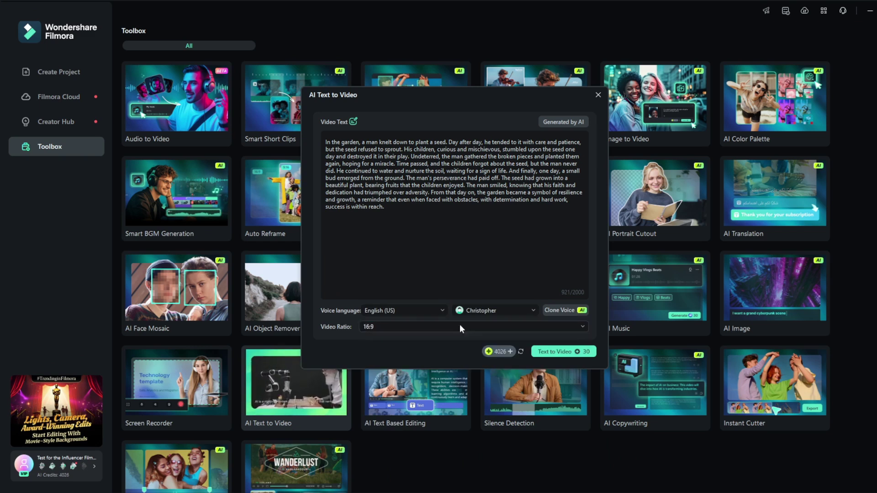
left_click(549, 352)
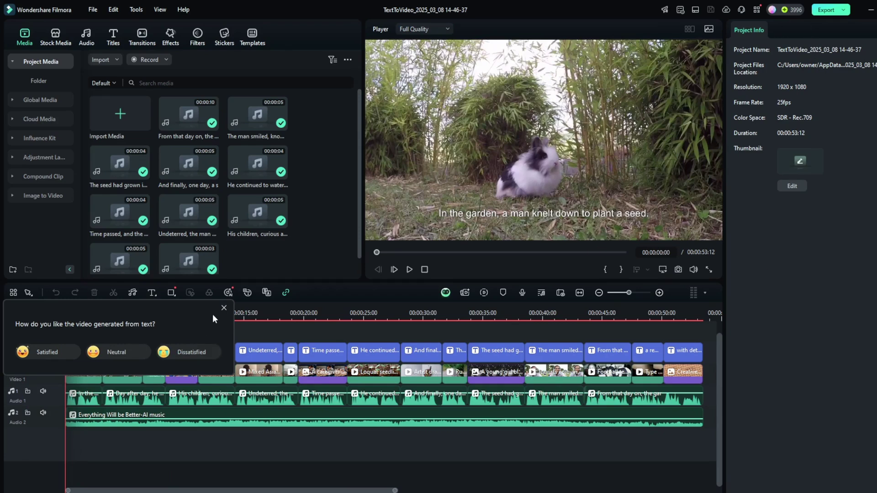
Step: Dismiss the feedback prompt, watch the 53-second garden video full screen, then rewind and select the rabbit clip
left_click(226, 310)
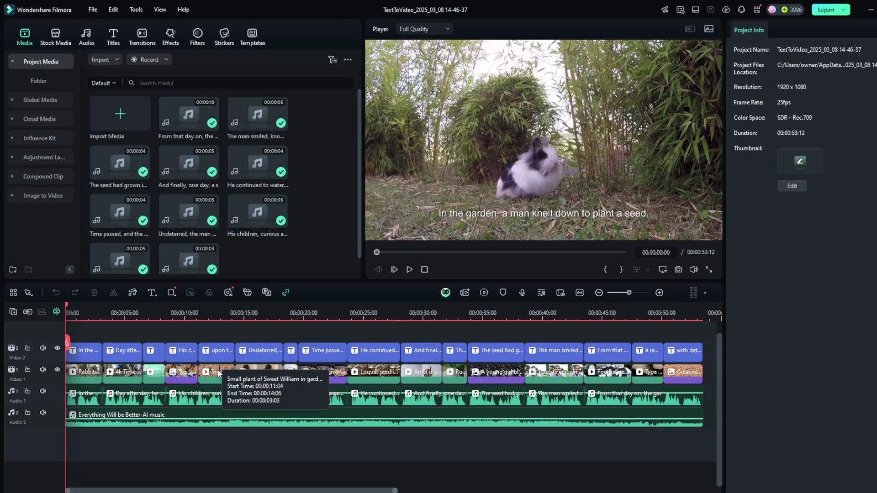
left_click(709, 270)
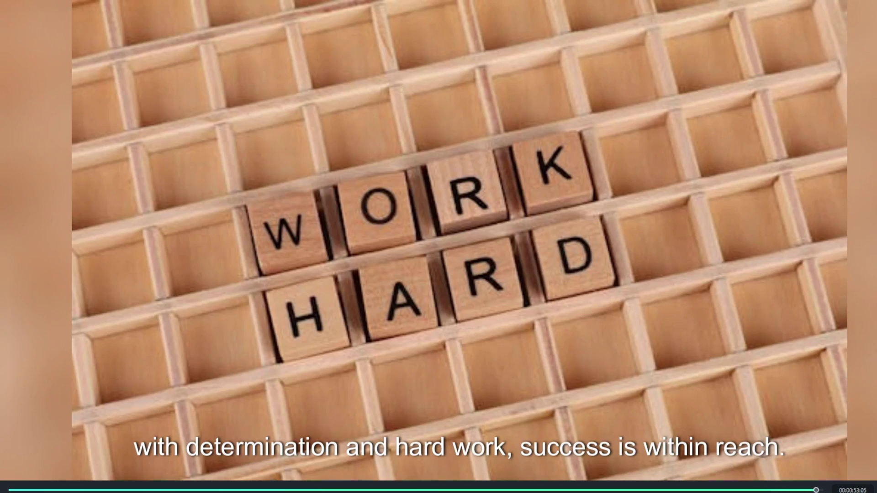
key("Escape")
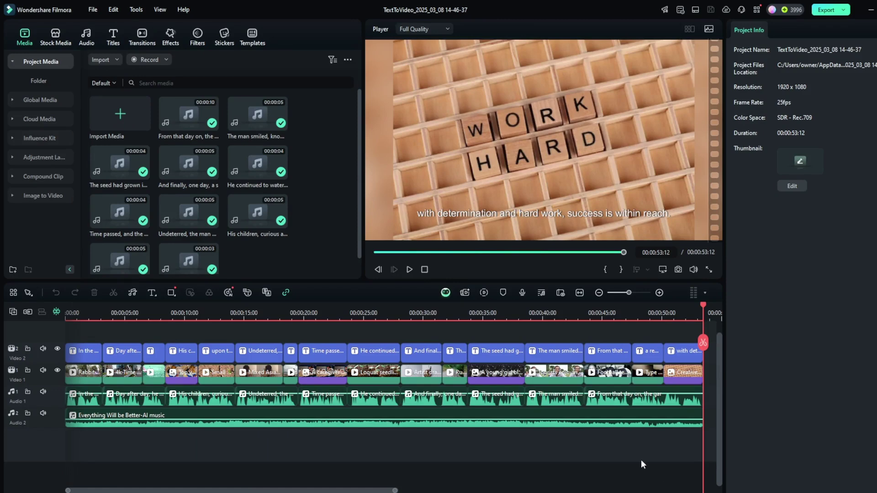
left_click_drag(702, 306, 59, 264)
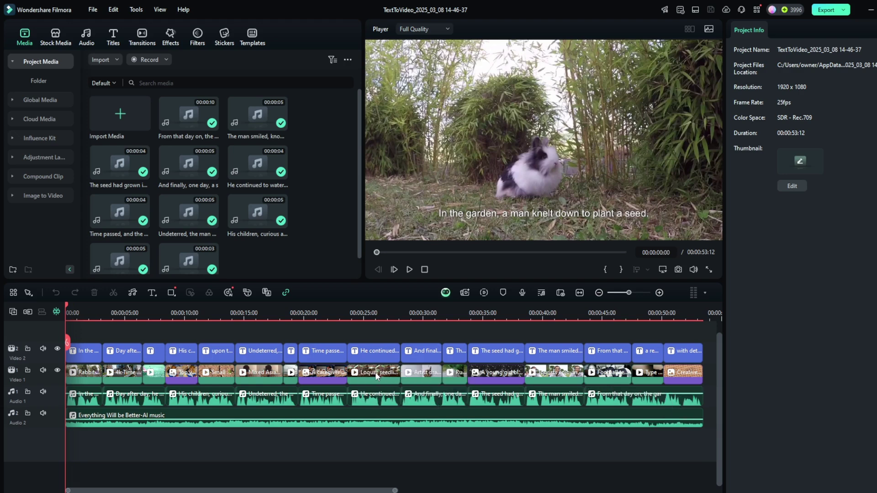
left_click(90, 376)
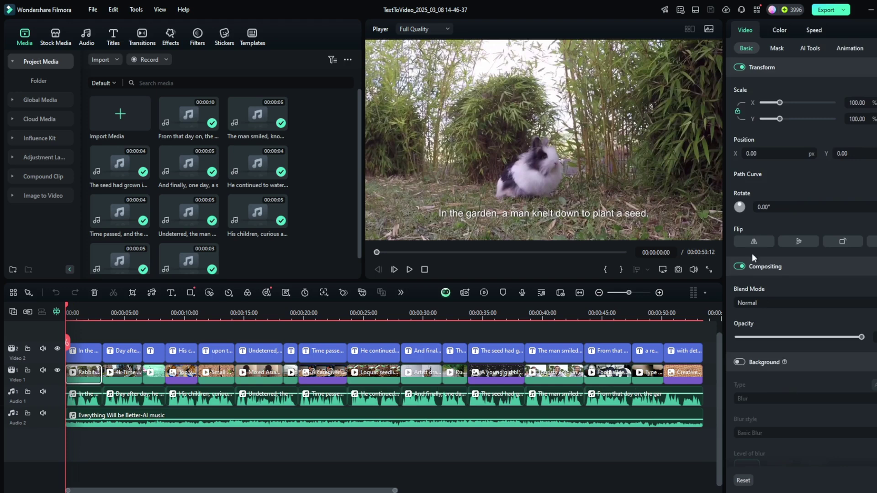
Step: Try tilting and flipping the rabbit clip, then restore it to 0 rotation and upright
left_click_drag(747, 212, 743, 201)
left_click(873, 194)
left_click(799, 241)
left_click(799, 241)
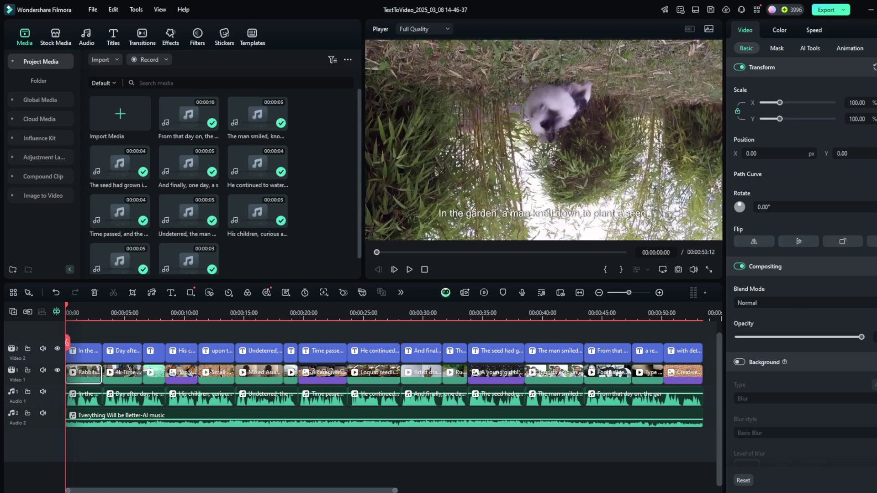
Step: Set the rabbit clip's blend mode to Color Burn and enable Drop Shadow
scroll(803, 295, "down", 2)
left_click(795, 217)
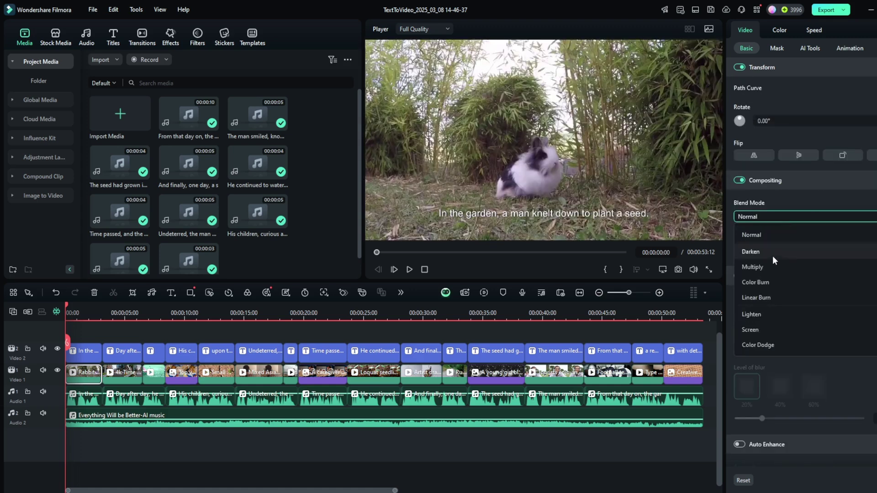
left_click(772, 282)
left_click(765, 217)
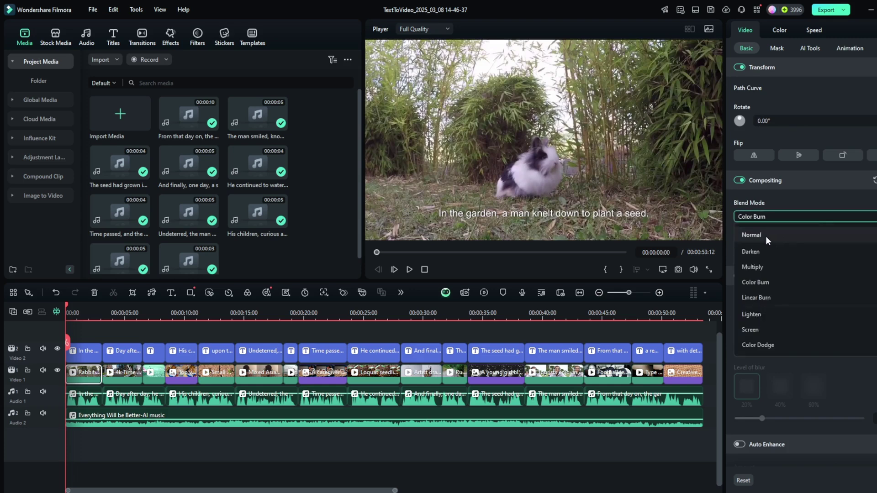
scroll(765, 237, "down", 5)
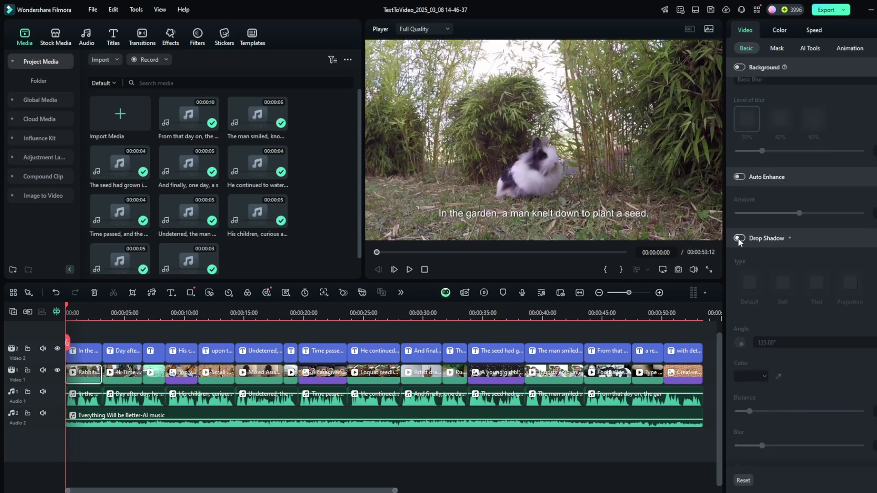
left_click(738, 237)
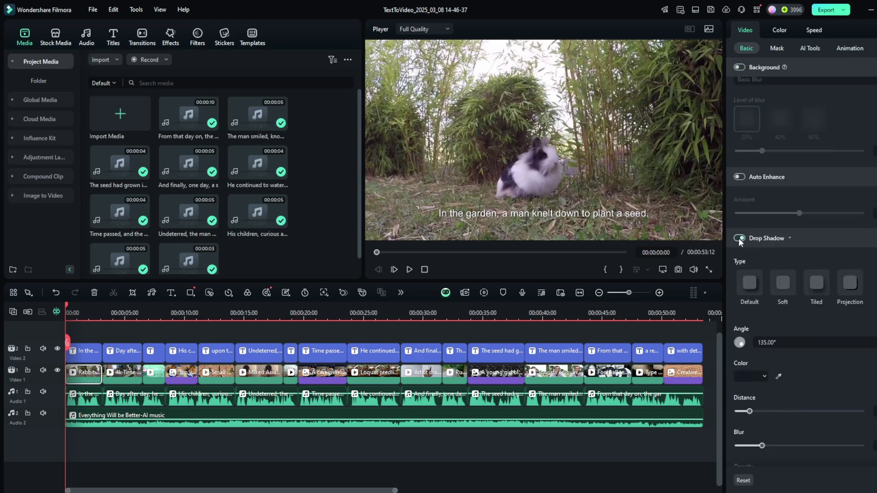
Step: Apply the Blockbuster colour preset to the rabbit clip and bring up the transitions library
left_click(777, 31)
left_click(809, 114)
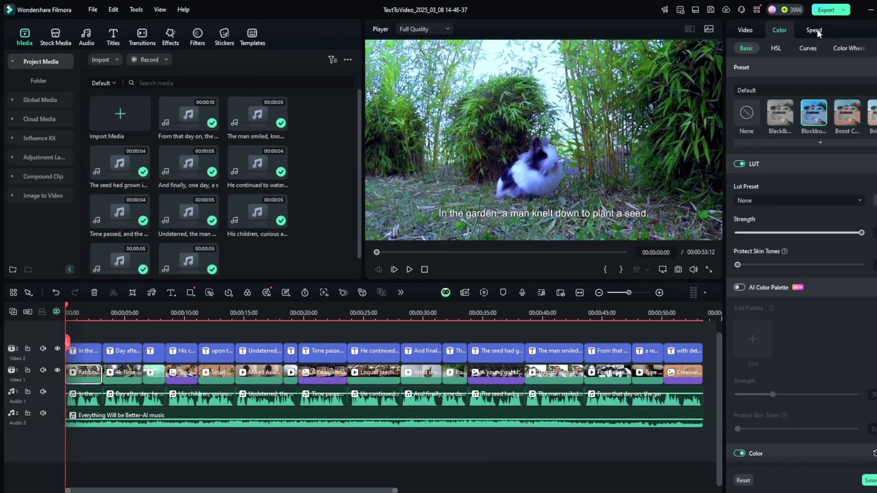
left_click(815, 30)
left_click(134, 41)
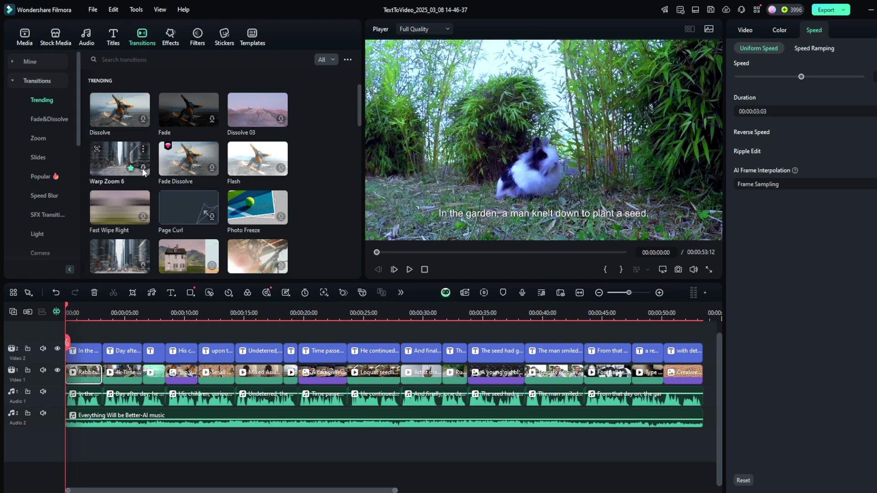
Step: Place a 2-second Warp Zoom 6 transition after the rabbit clip, preview it, then show effects
left_click(143, 172)
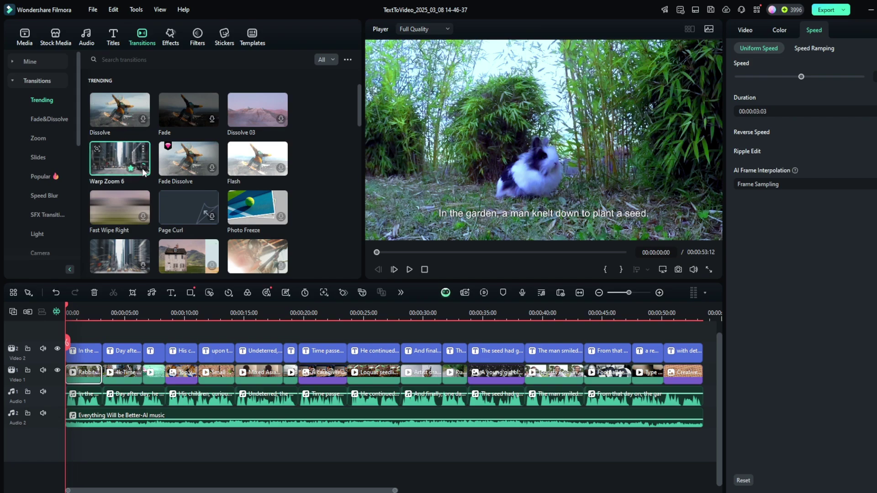
left_click_drag(143, 172, 102, 374)
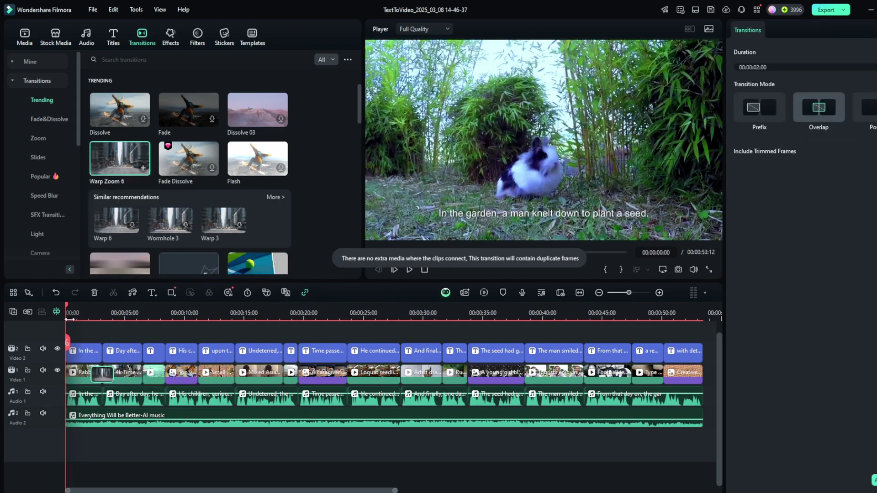
key("space")
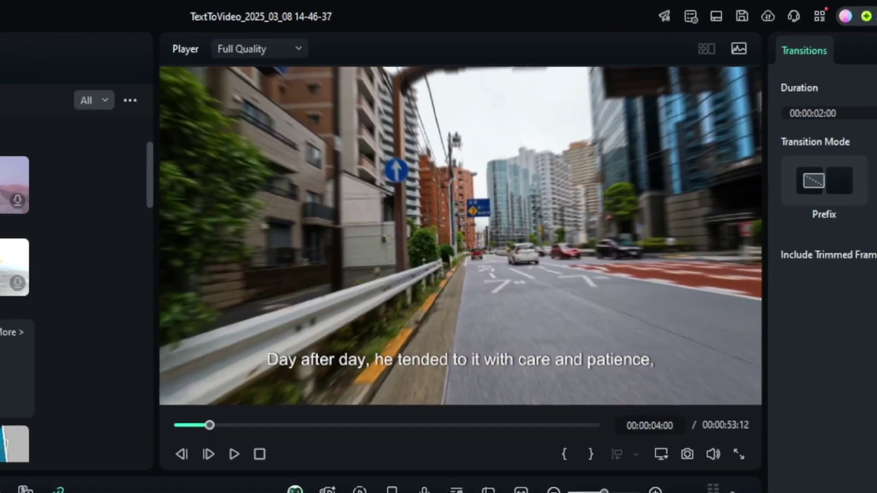
left_click(65, 354)
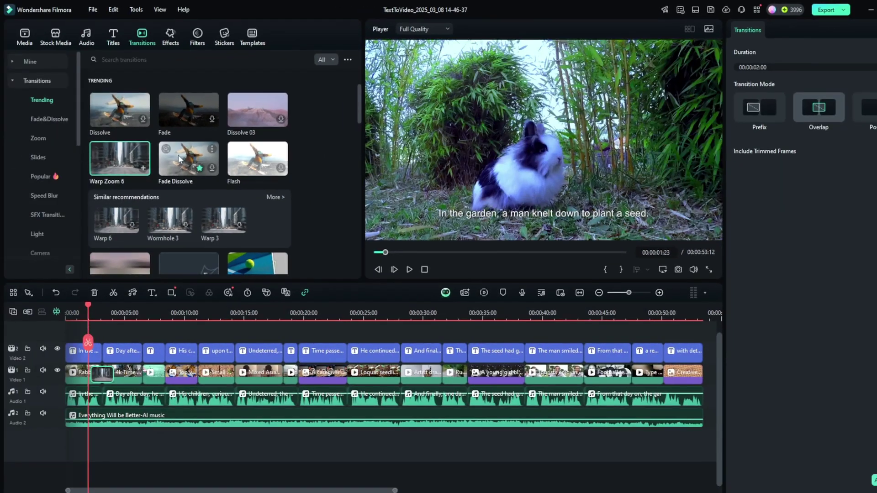
scroll(179, 154, "down", 5)
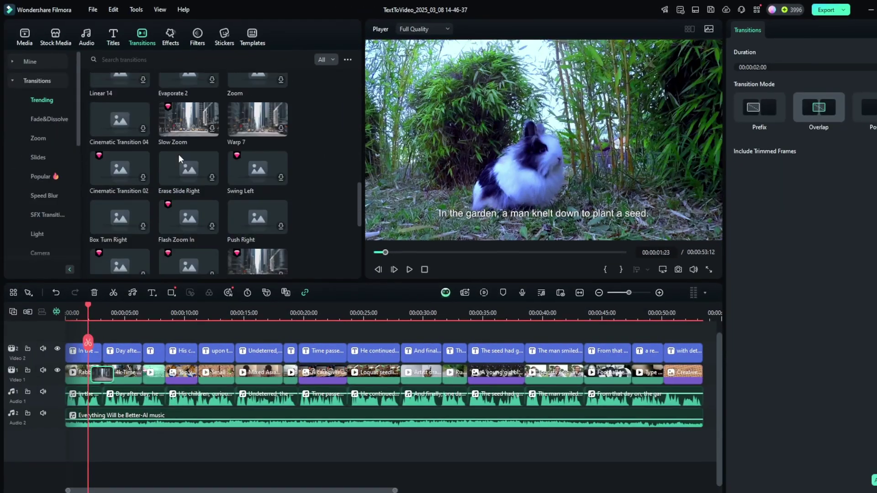
left_click(172, 33)
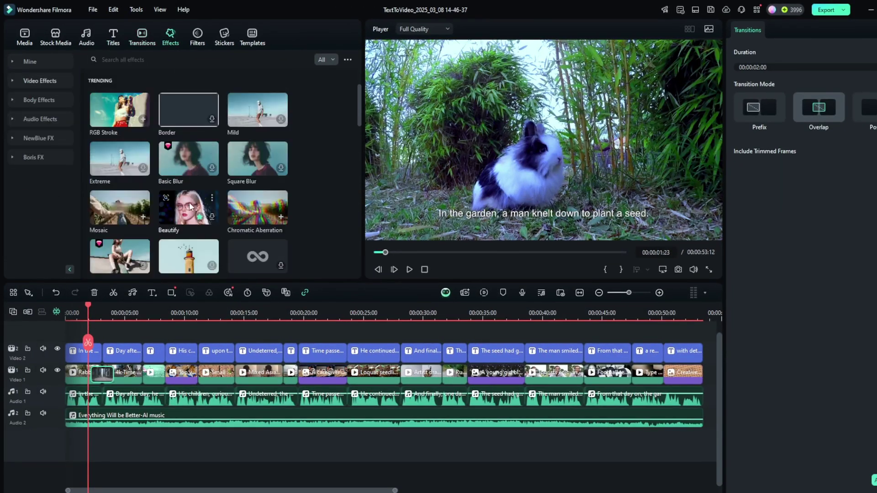
Step: Drag the Chromatic Aberration effect onto the timeline, then browse Boris FX effects and titles
left_click_drag(261, 204, 128, 384)
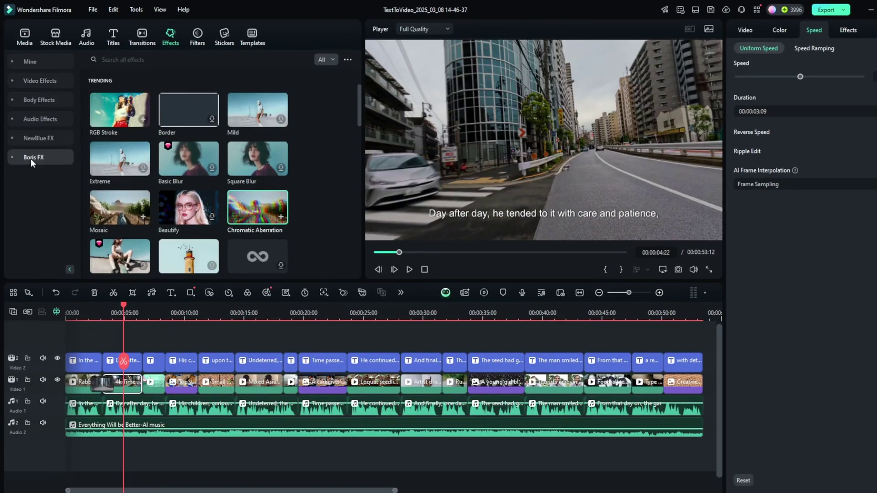
left_click(31, 158)
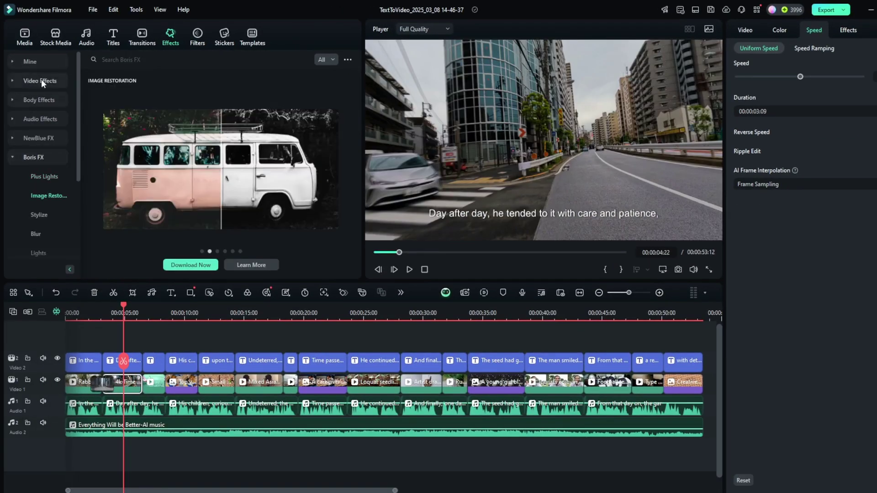
left_click(114, 36)
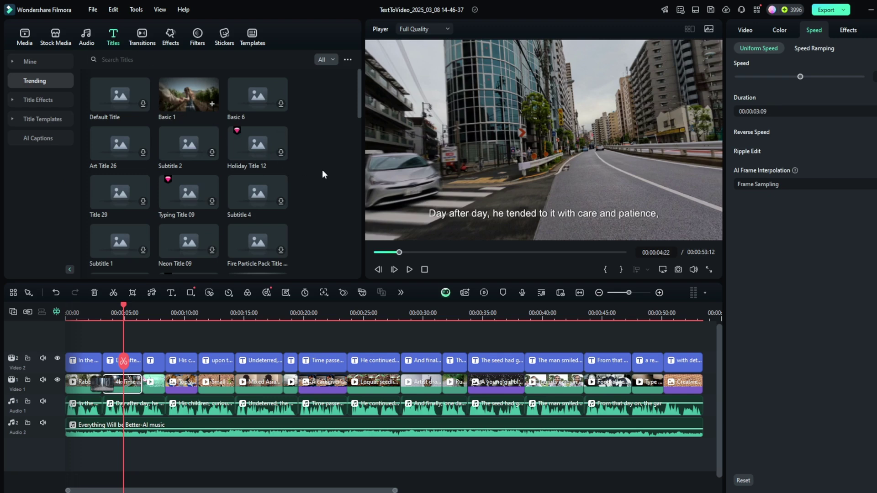
Step: Open the AI Image tool in Stock Media showing the earlier '2d anime boy standing on a rock' images
left_click(52, 31)
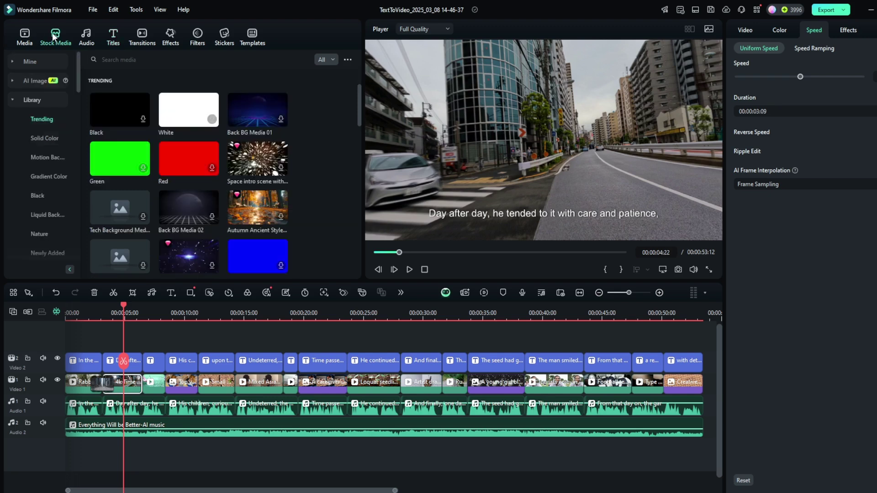
scroll(199, 115, "down", 1)
scroll(199, 115, "down", 6)
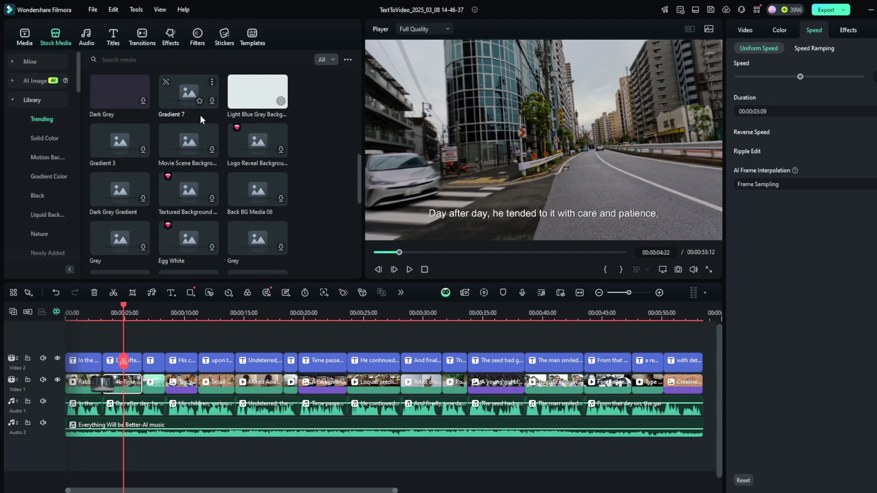
scroll(200, 115, "up", 7)
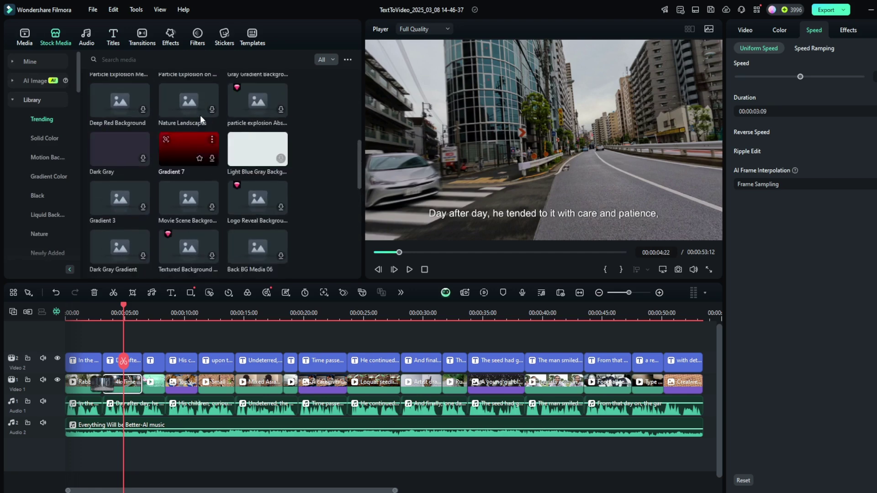
left_click(32, 78)
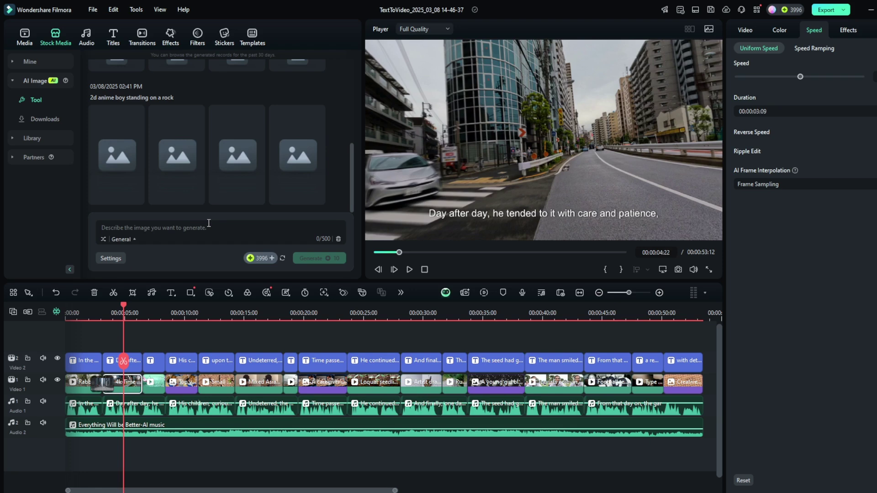
Step: Close the project without saving and start a new Image to Video project
key("alt+F4")
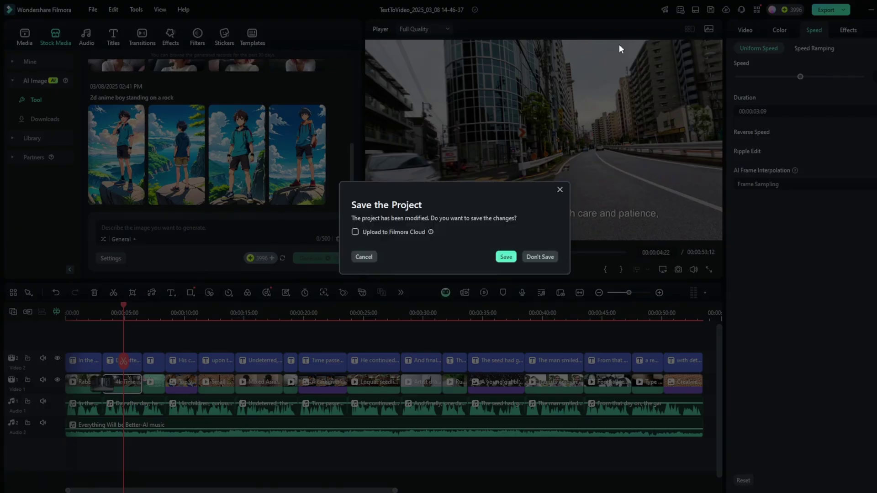
left_click(529, 257)
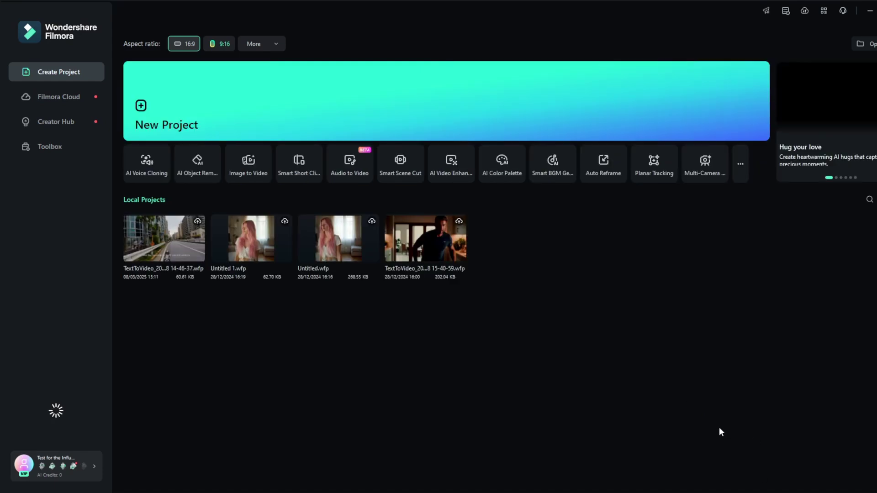
left_click(253, 162)
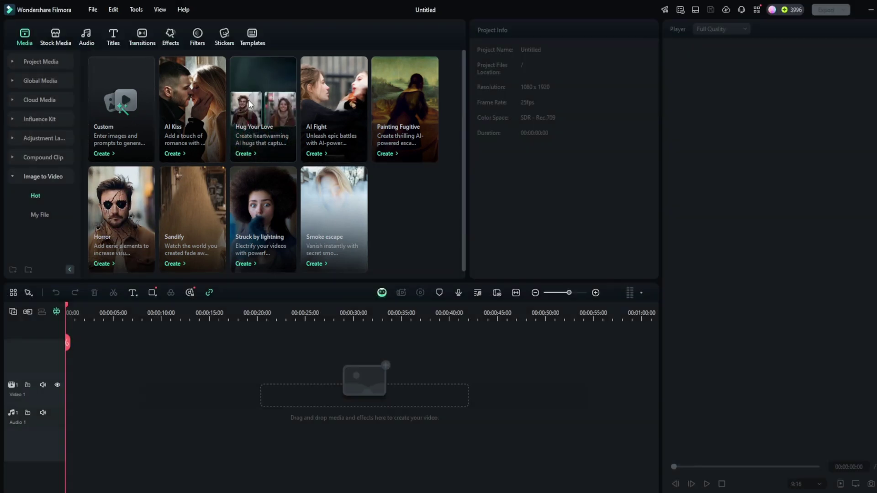
Step: Upload the pink-haired woman's photo to the Sandify template, crop it to 16:9, and generate
left_click(178, 242)
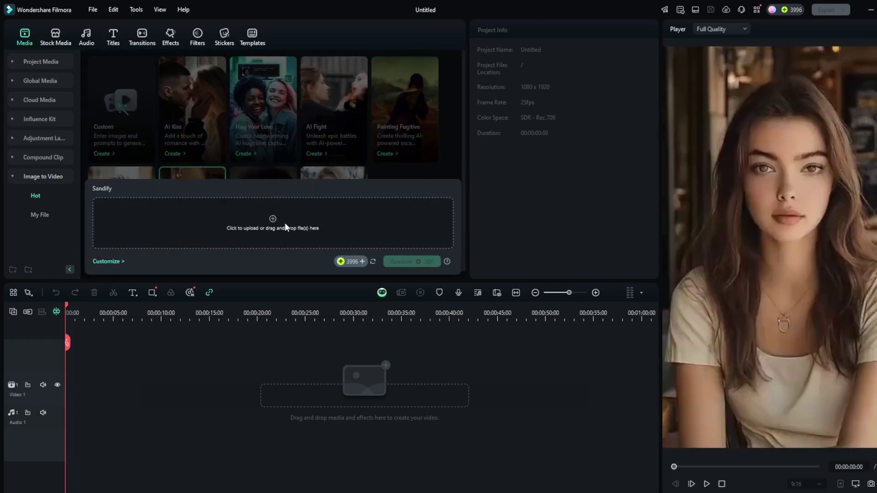
left_click(284, 223)
left_click(377, 239)
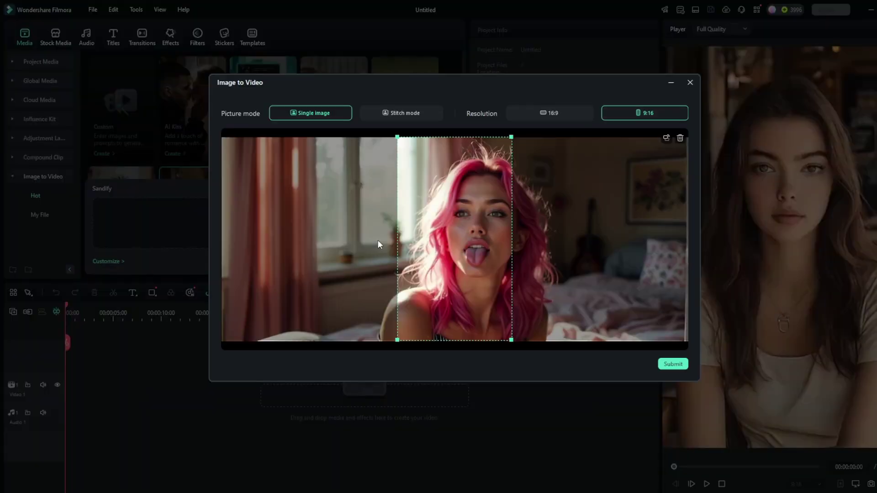
left_click_drag(460, 279, 478, 278)
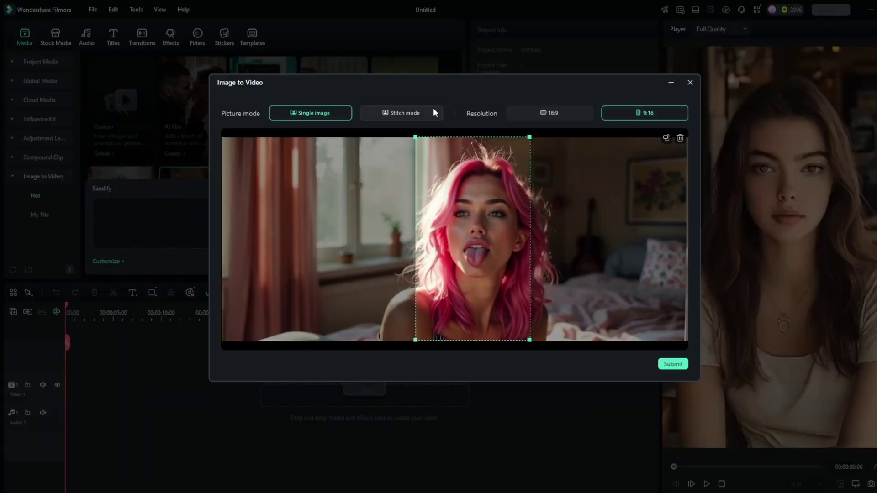
left_click(551, 115)
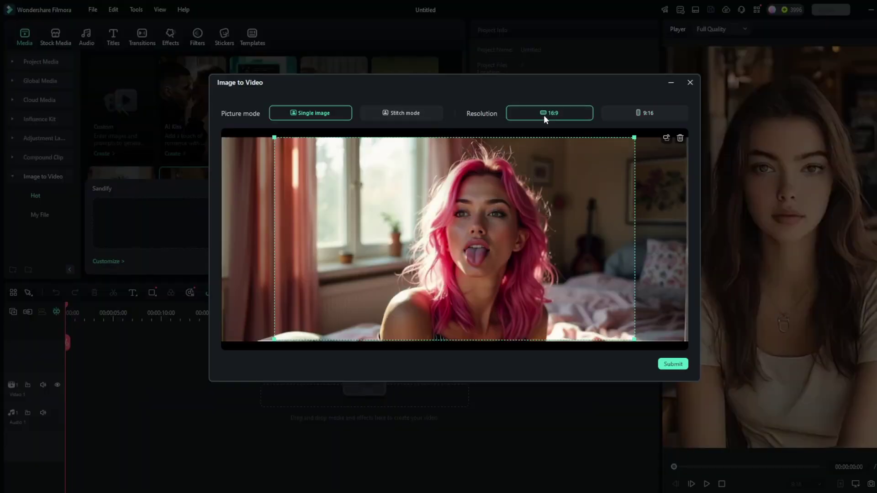
left_click(673, 364)
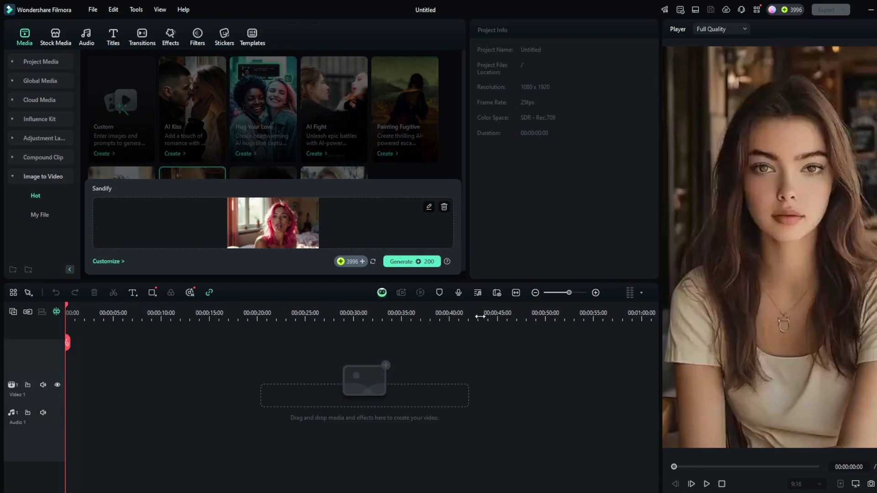
left_click(404, 262)
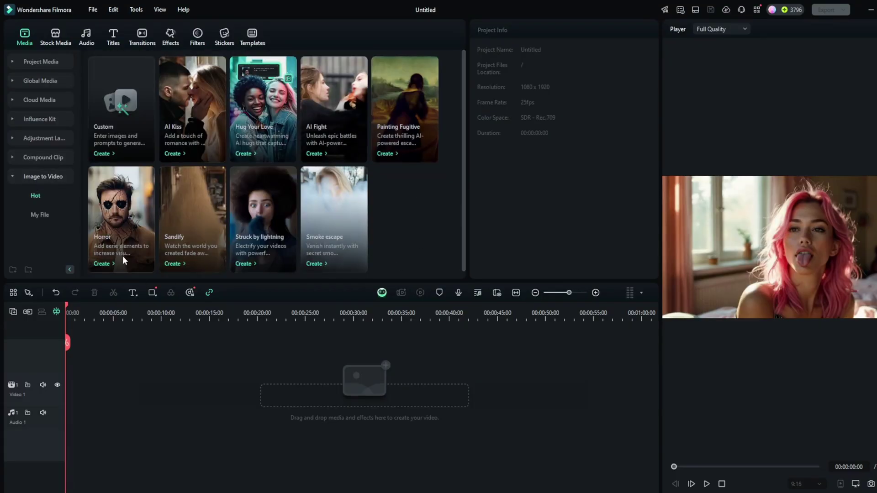
Step: Generate an AI Kiss clip from the 'SD 3.5' and 'flux 1 dev' sign image at 16:9
left_click(173, 154)
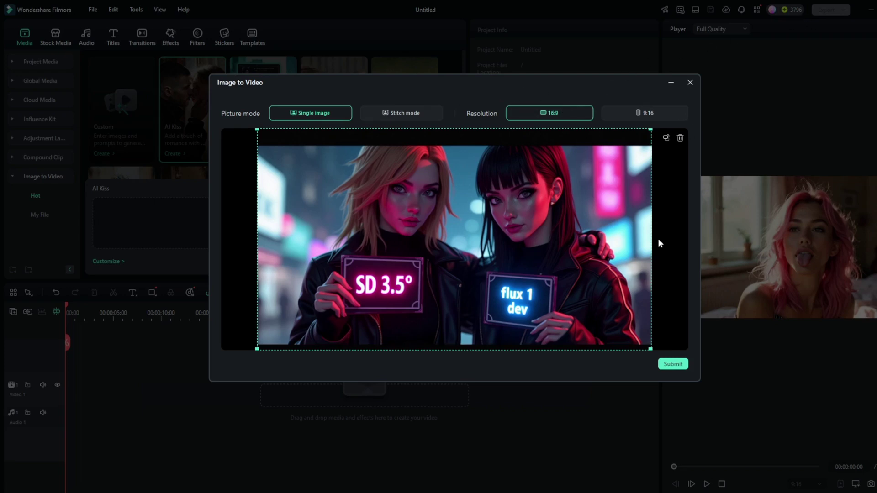
left_click(673, 363)
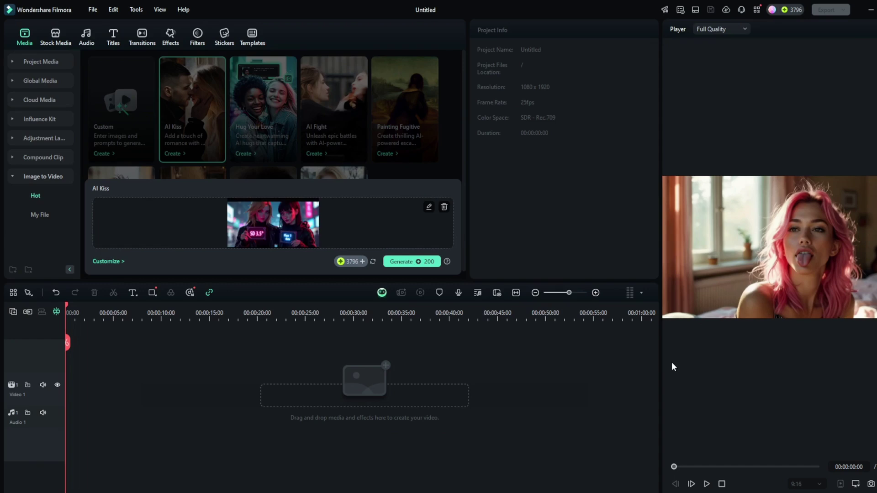
left_click(425, 262)
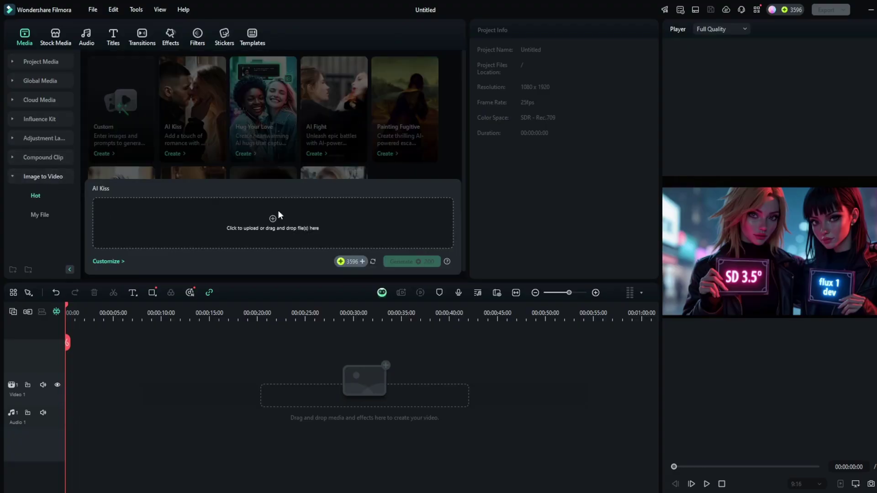
Step: Upload the blonde woman's portrait to the Custom template, cropped to 9:16
left_click(117, 96)
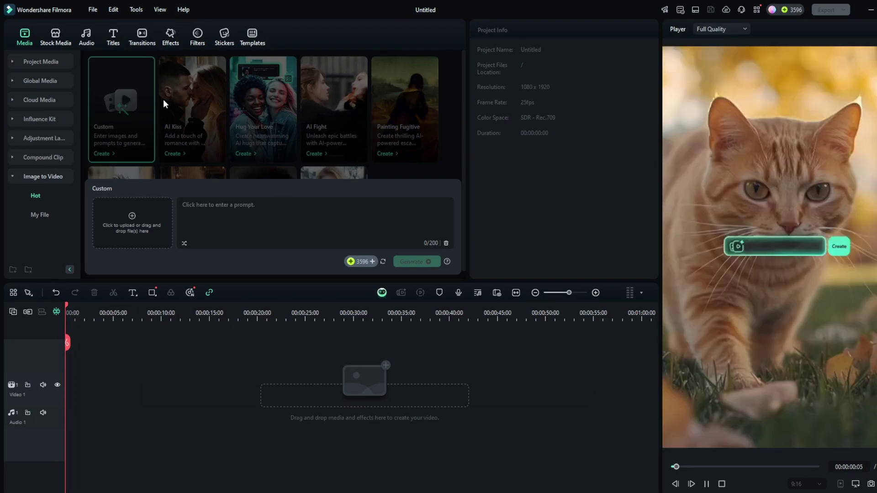
left_click(130, 221)
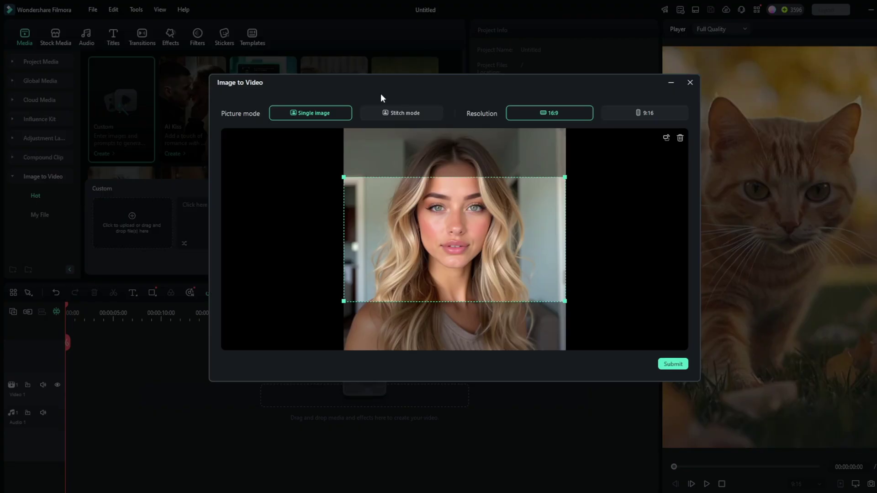
left_click(643, 118)
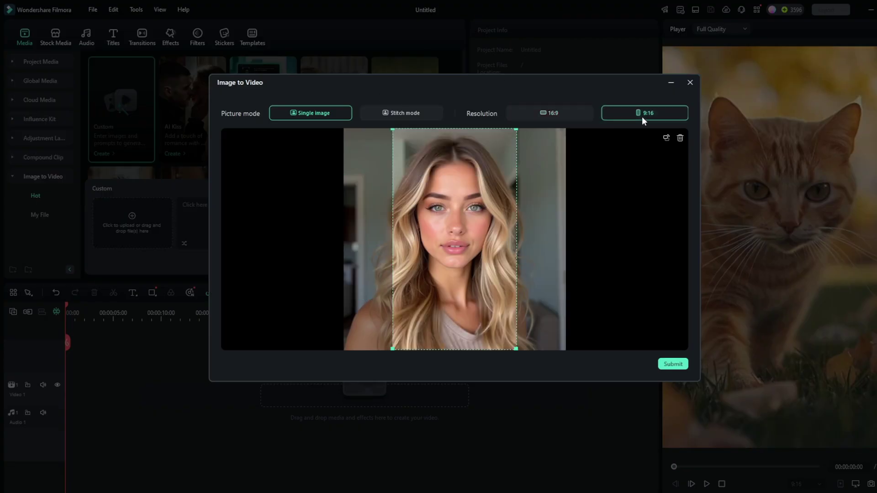
left_click(671, 364)
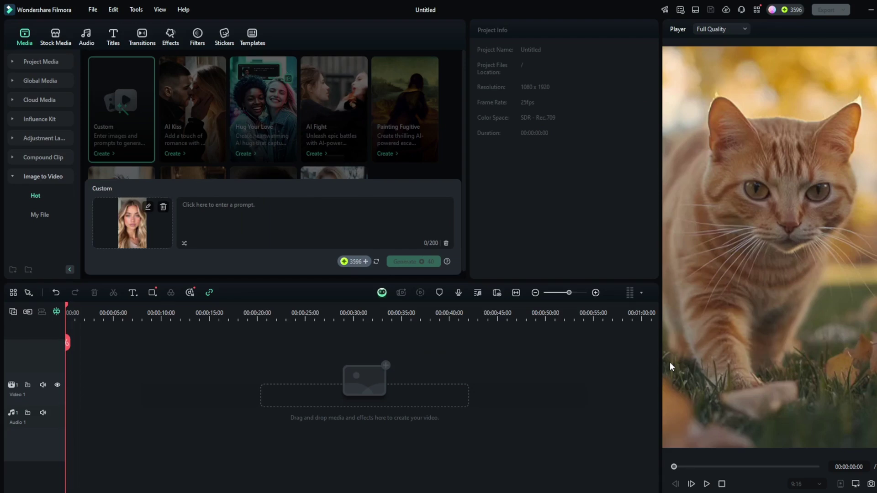
Step: Enter the prompt 'woman shakes her head and smiles' and generate the clip
left_click(297, 209)
type("woman shakes her head and smi")
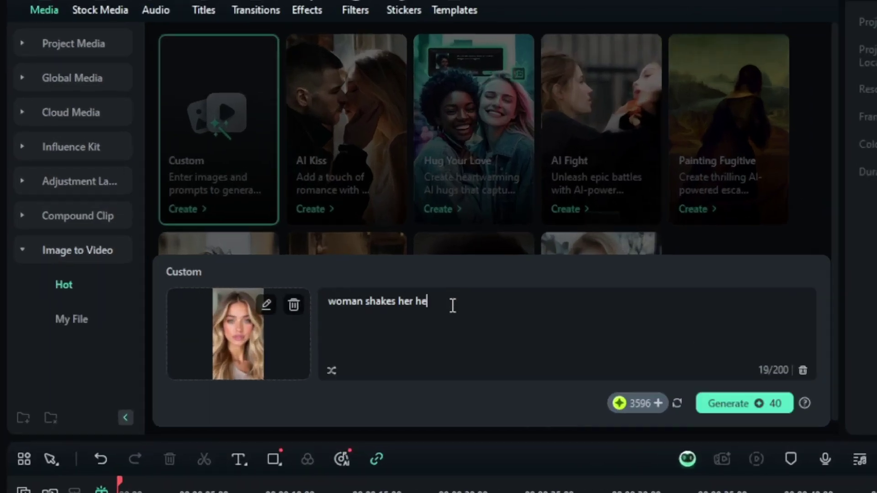
type("les")
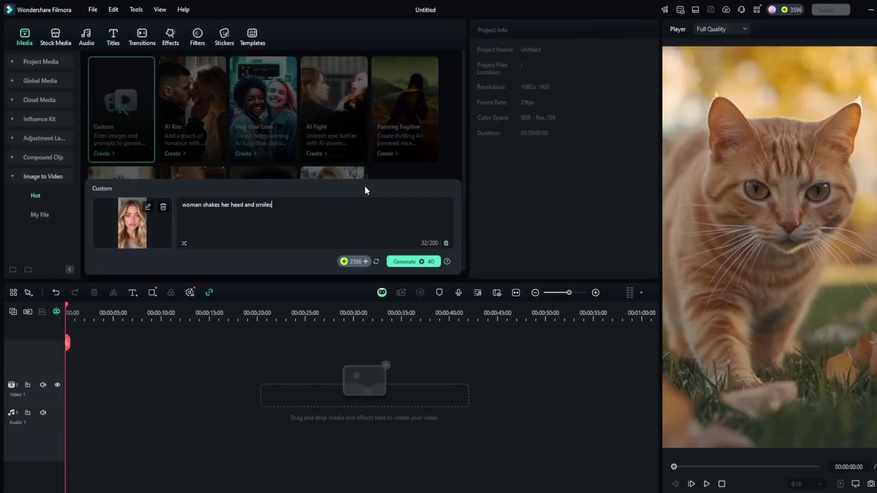
left_click(399, 262)
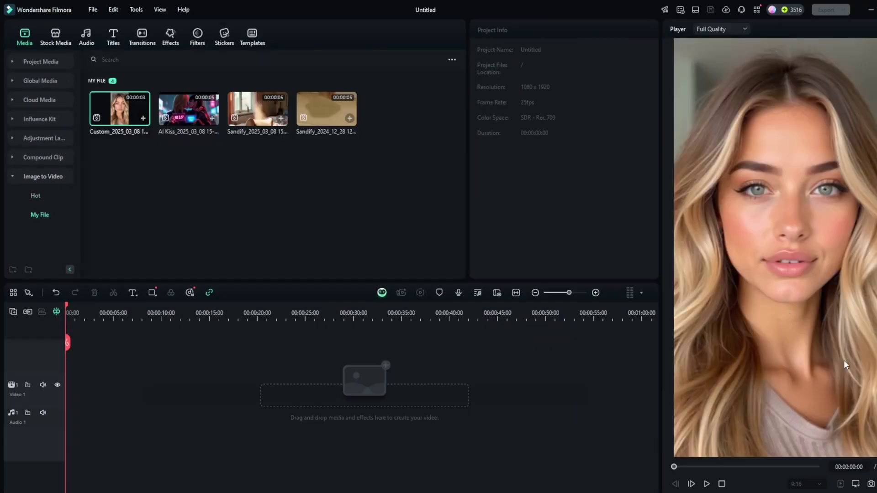